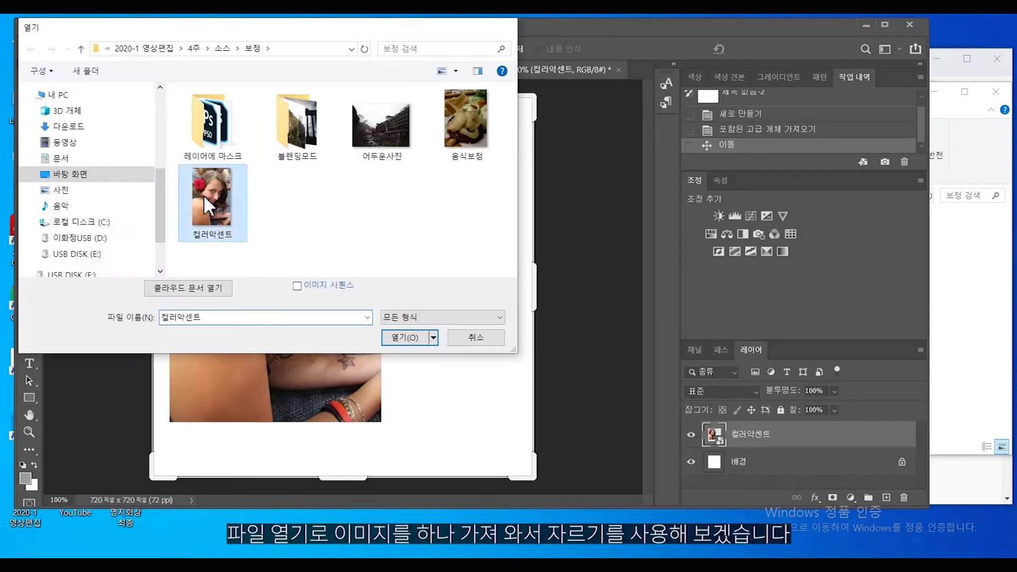
- Open the 컬러악센트 image from the 보정 folder as its own document
double_click(204, 198)
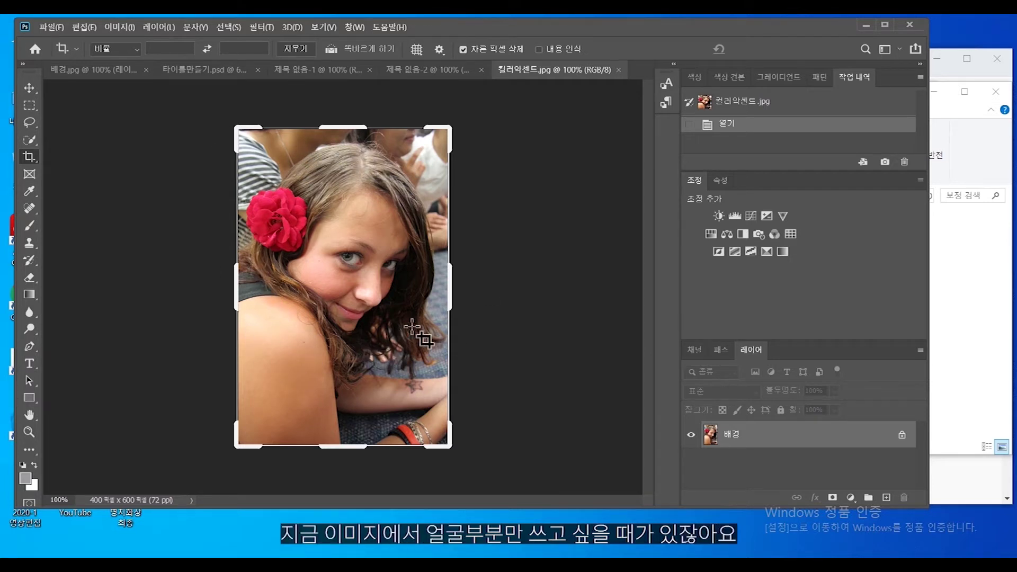
- Try cropping the portrait to about 390 × 486 pixels by cutting off its lower part, and undo the crop
left_click_drag(447, 453, 448, 411)
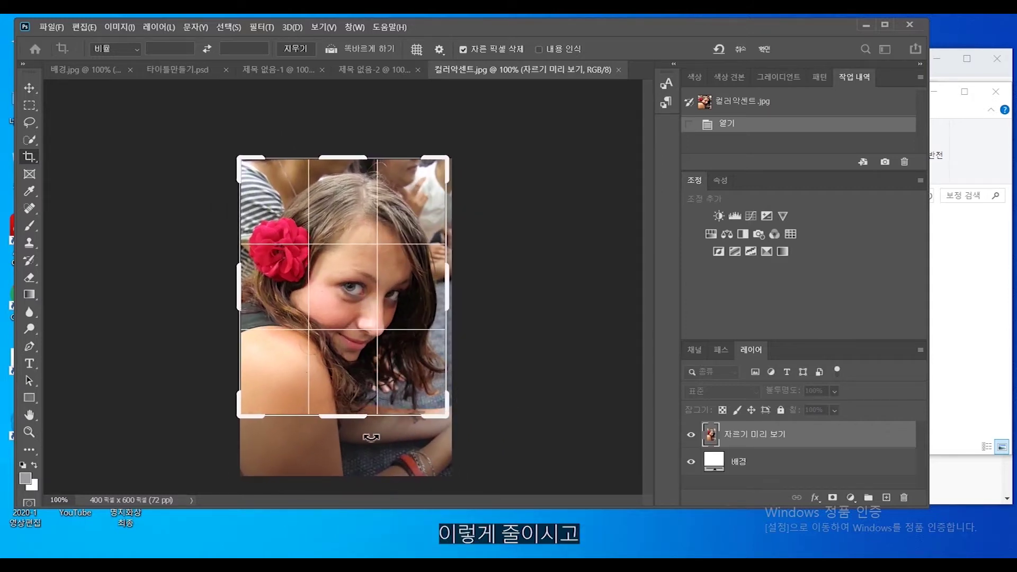
double_click(365, 334)
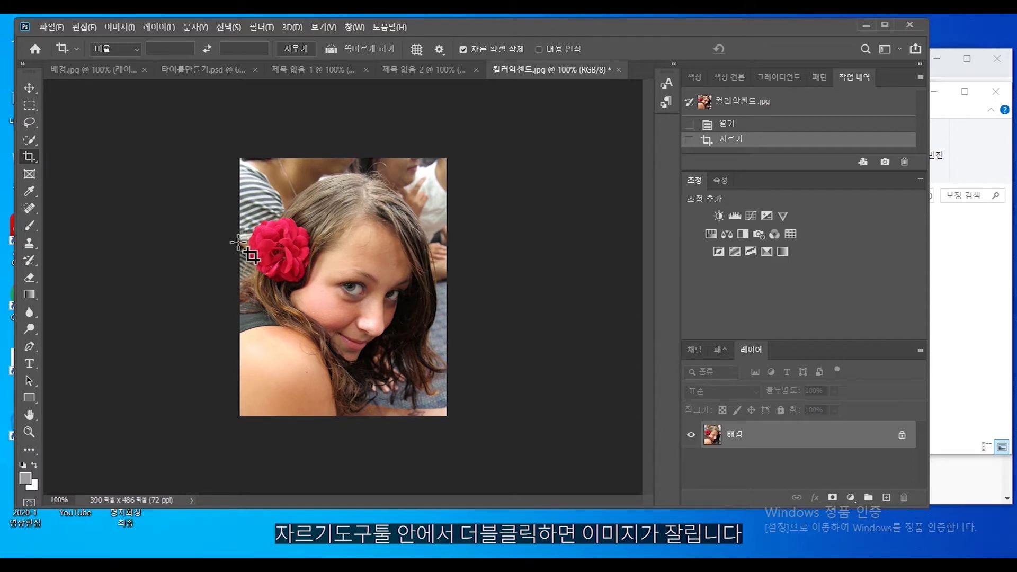
key("ctrl+z")
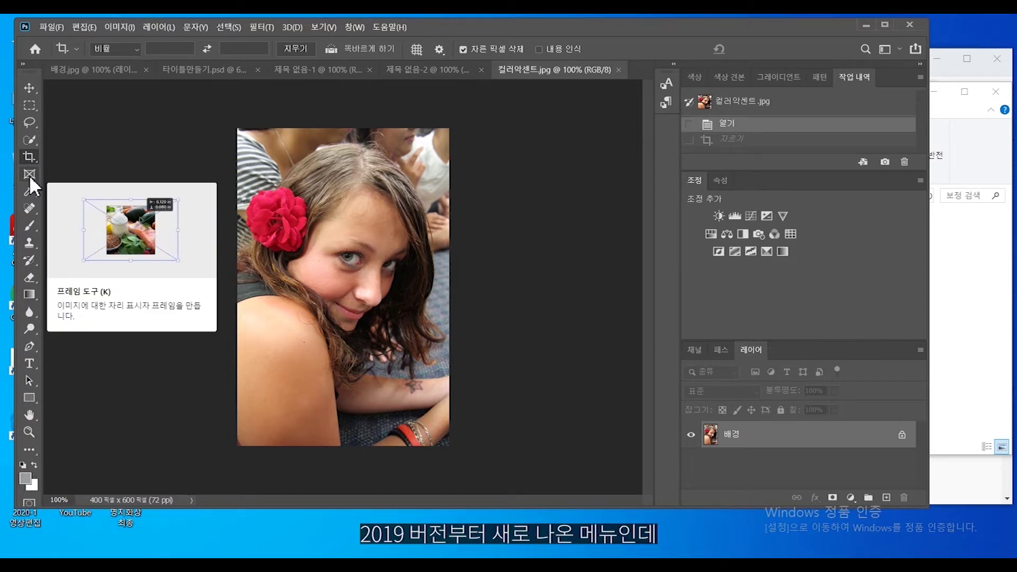
- Create a new blank document of 720 × 720 pixels at 72 ppi from the recent presets
left_click(50, 28)
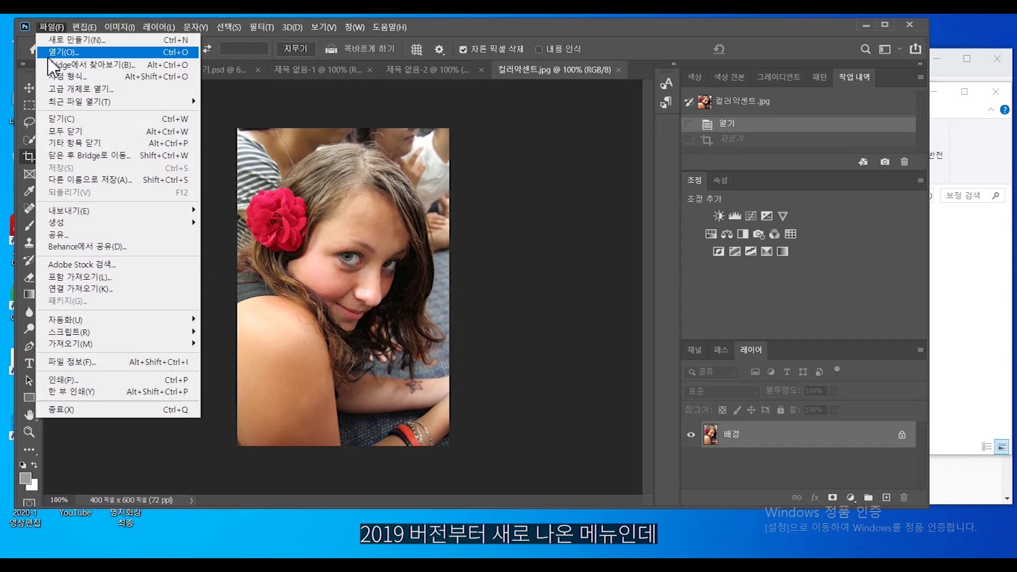
left_click(51, 27)
left_click(50, 28)
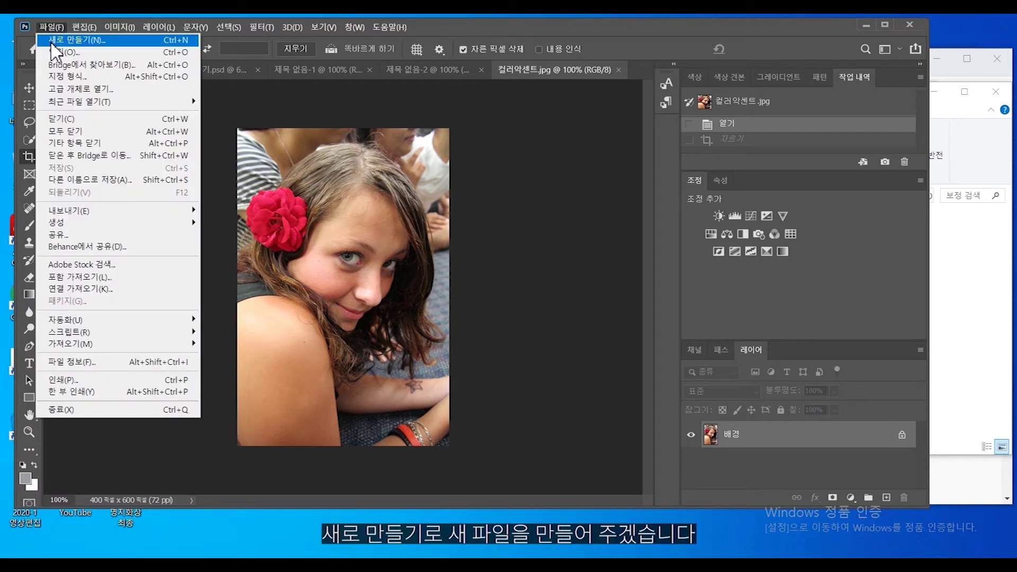
left_click(74, 40)
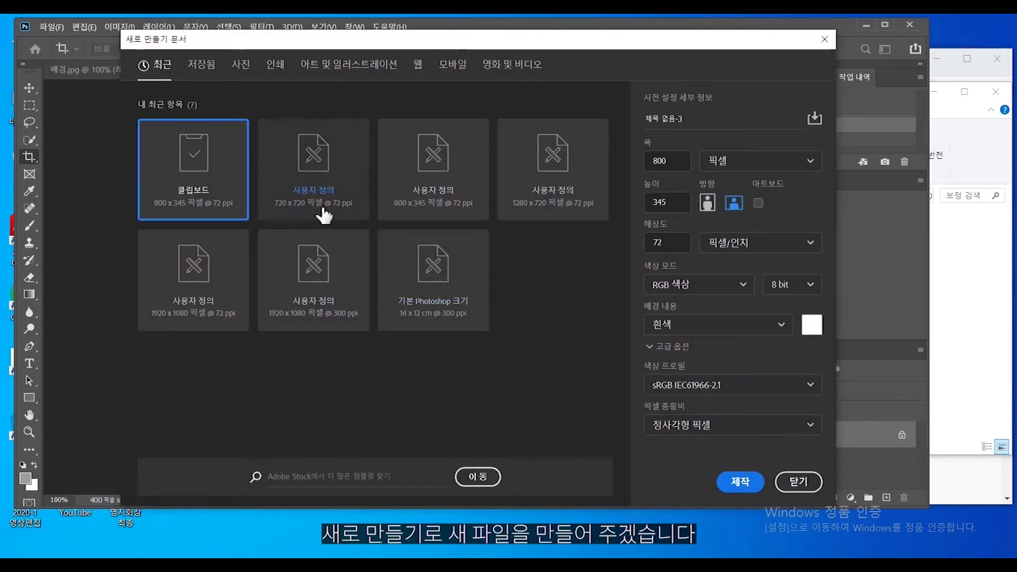
double_click(352, 273)
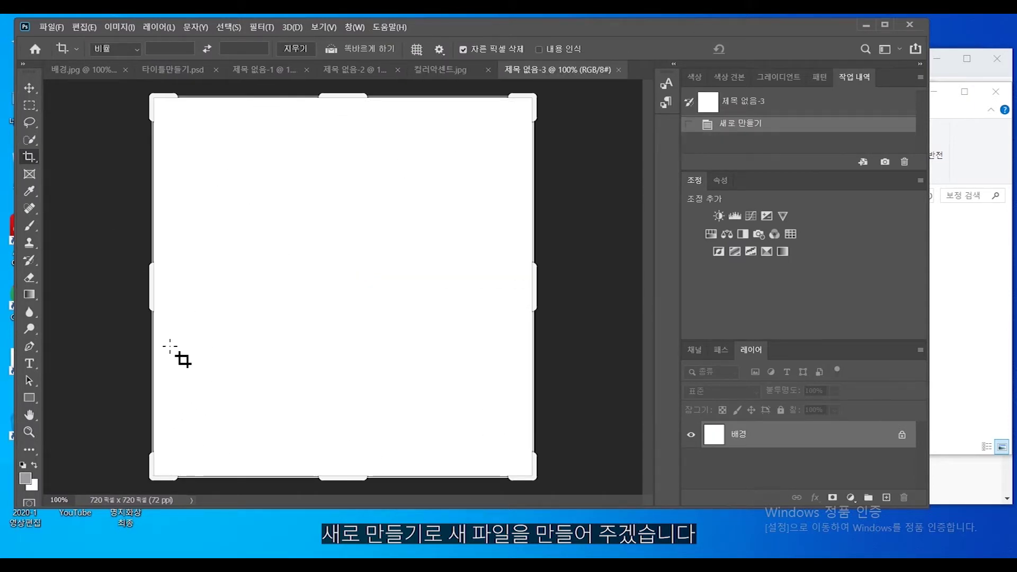
- Draw an elliptical frame in the upper part of the blank canvas and fill it with the 컬러악센트 image
left_click(27, 170)
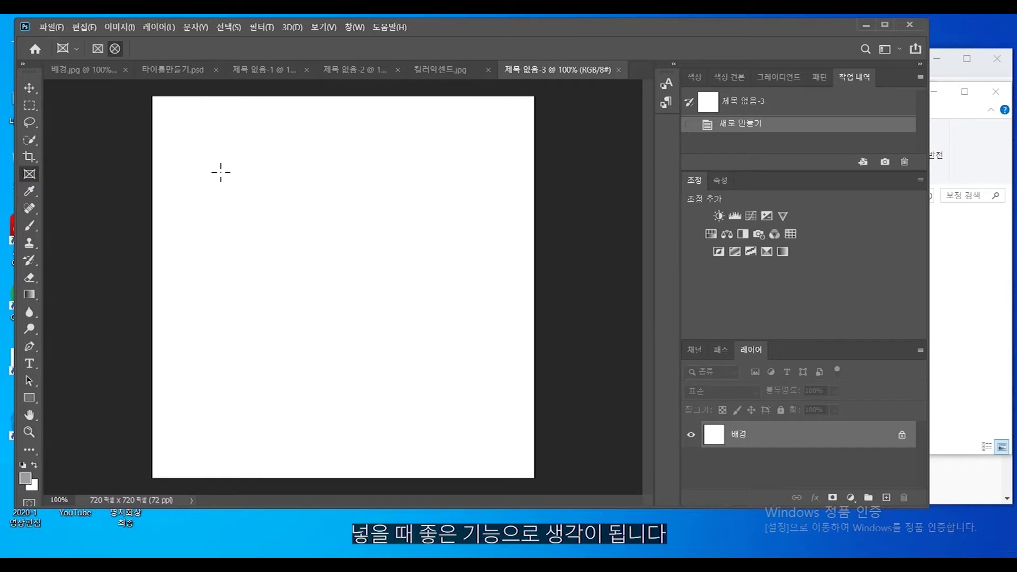
left_click_drag(219, 149, 413, 313)
left_click(981, 351)
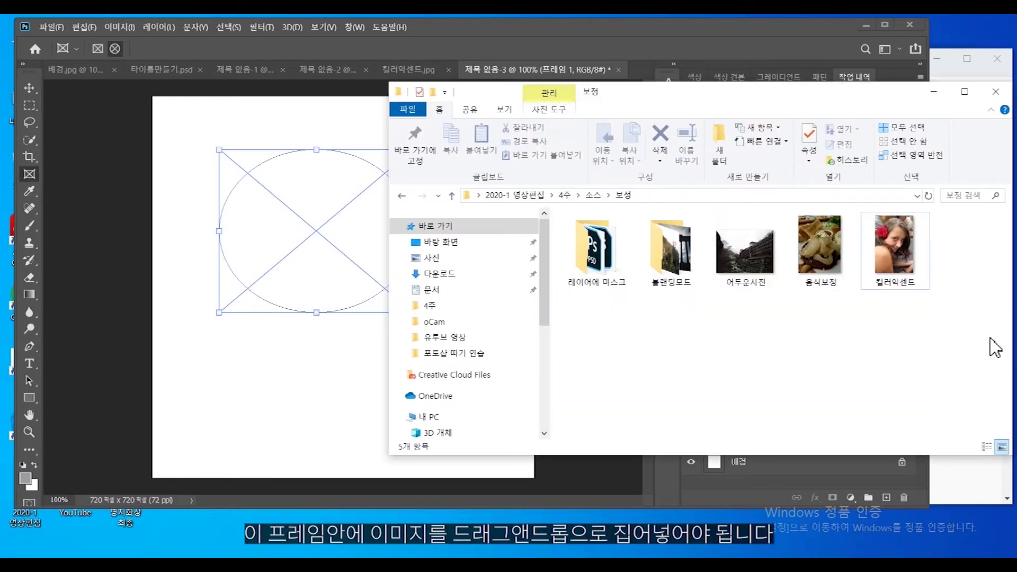
left_click(893, 250)
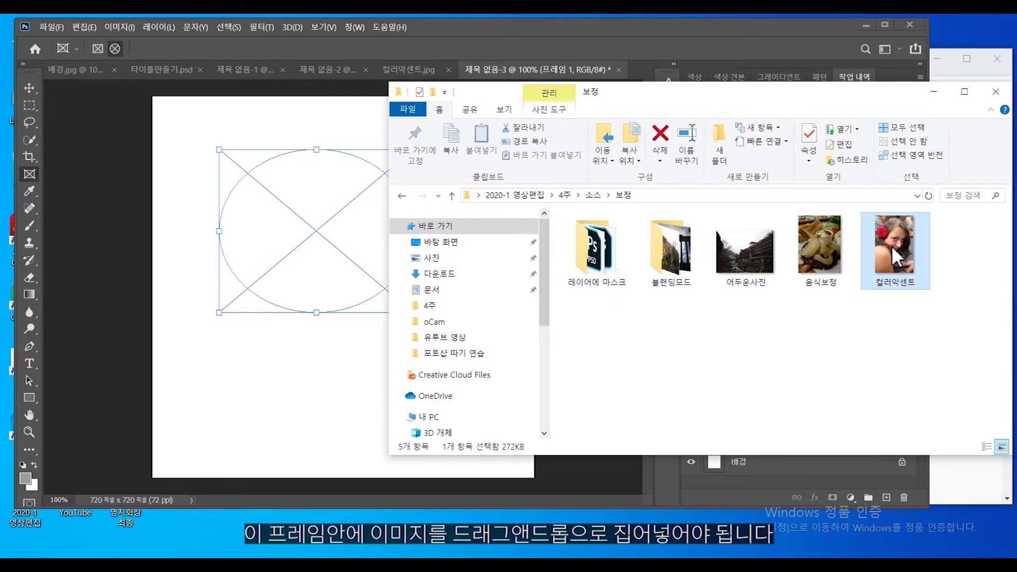
mouse_move(893, 250)
left_mouse_down()
mouse_move(744, 238)
mouse_move(291, 272)
mouse_move(337, 278)
mouse_move(331, 285)
mouse_move(337, 279)
mouse_move(304, 265)
left_mouse_up()
- Add a circular frame below and to the right of the portrait and fill it with the 음식보정 image
mouse_move(344, 358)
left_mouse_down()
mouse_move(388, 408)
mouse_move(527, 482)
mouse_move(517, 473)
left_mouse_up()
mouse_move(391, 433)
left_mouse_down()
mouse_move(401, 408)
mouse_move(424, 413)
left_mouse_up()
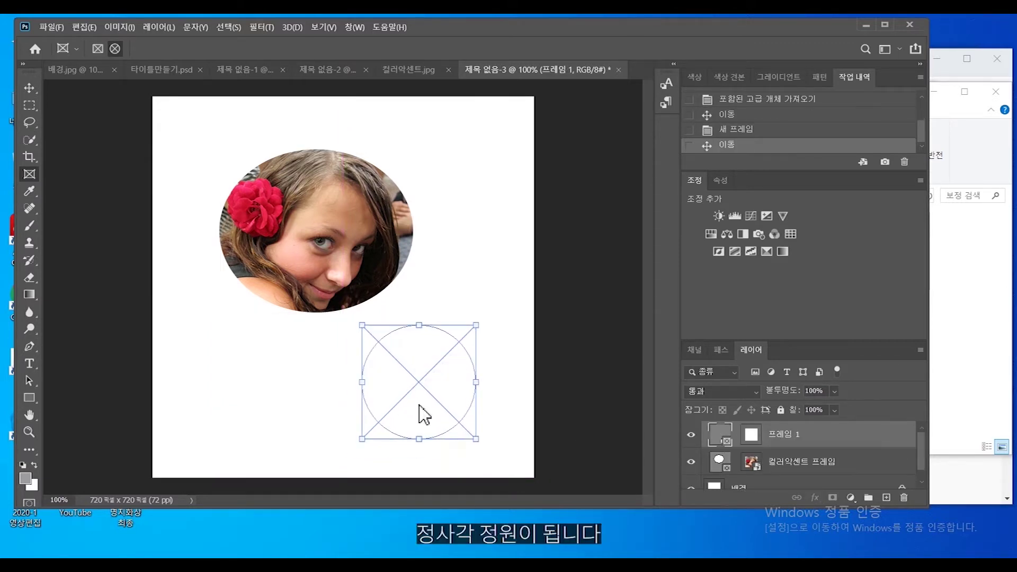
left_click(961, 378)
left_click_drag(820, 252, 413, 362)
- Scale the 음식보정 image inside its circular frame to about 49.1% with Free Transform
left_click(792, 446)
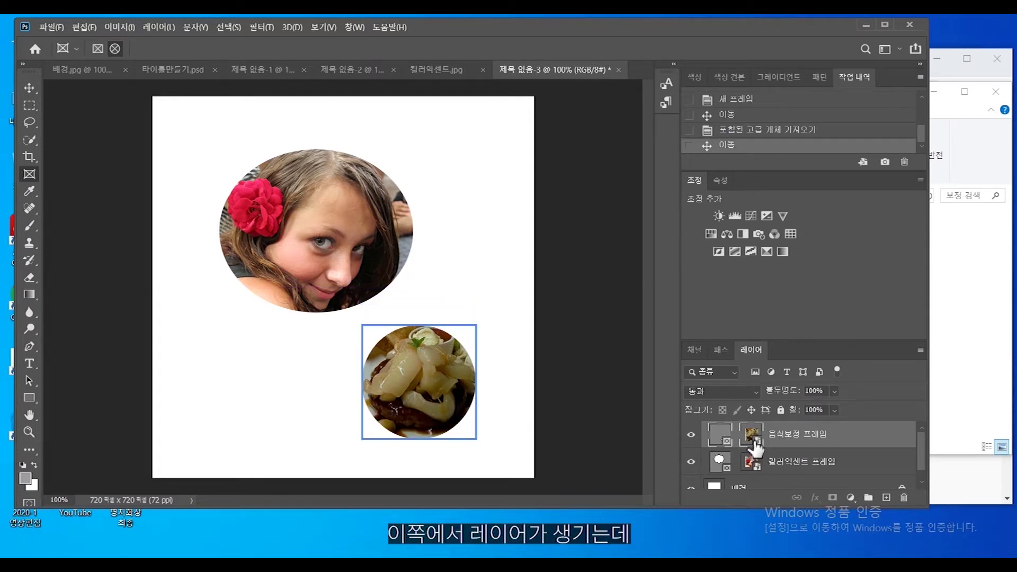
left_click(752, 446)
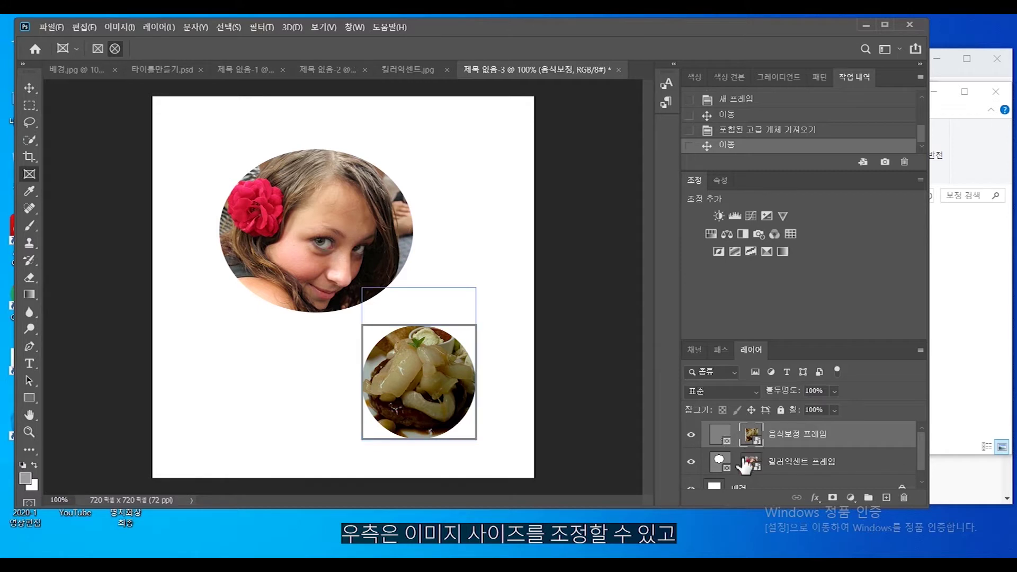
left_click(721, 442)
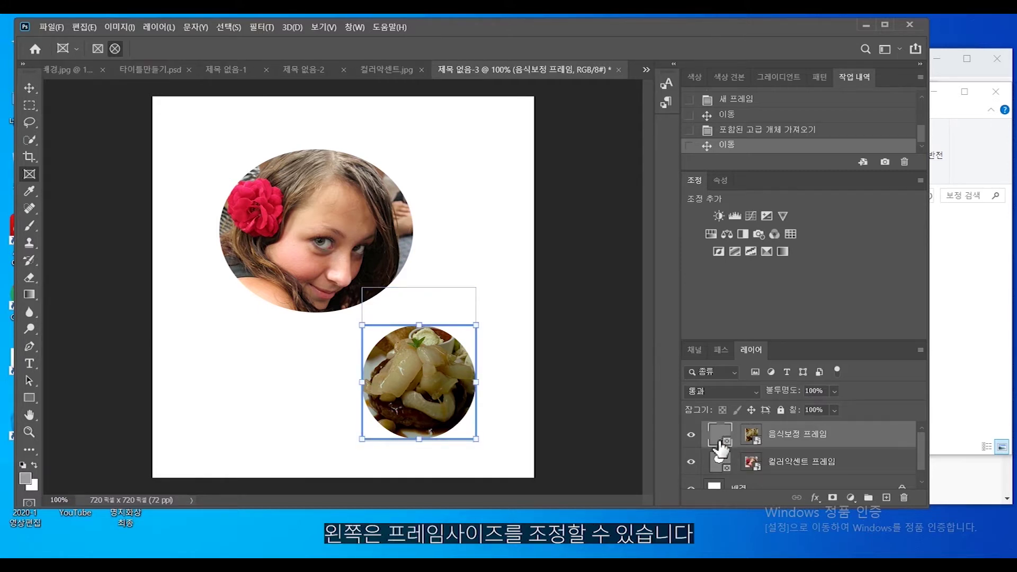
left_click(753, 446)
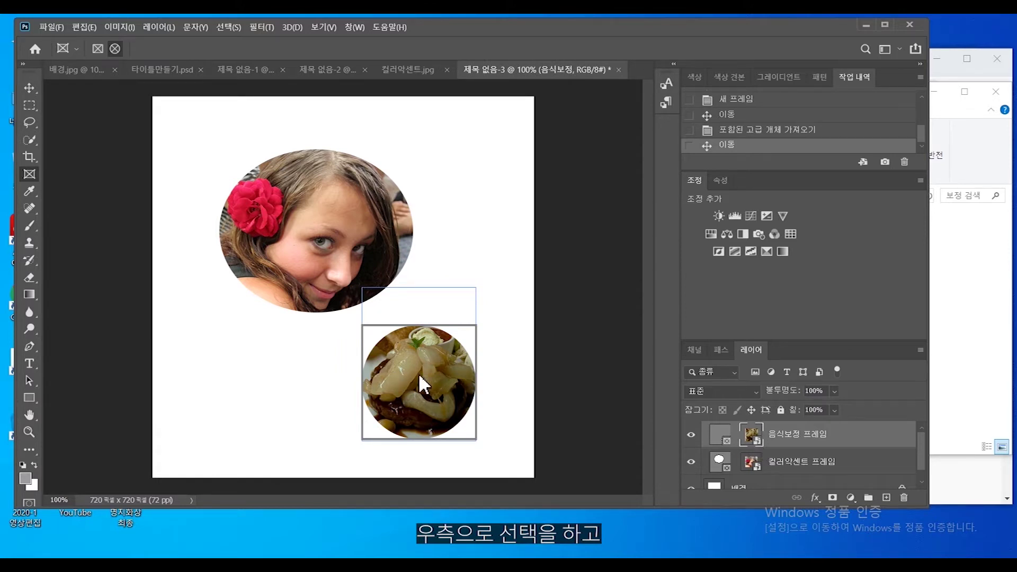
left_click(83, 27)
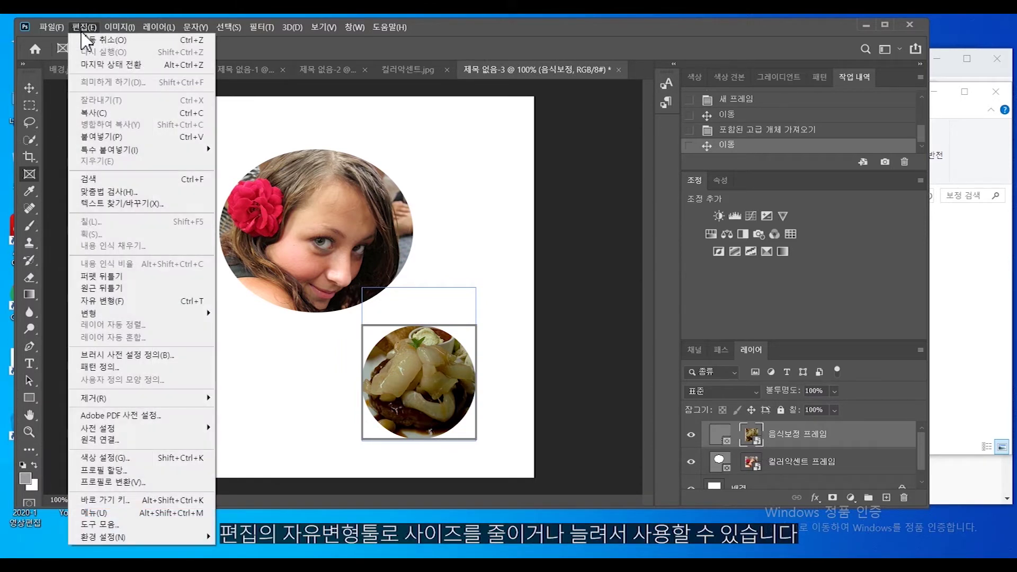
left_click(144, 301)
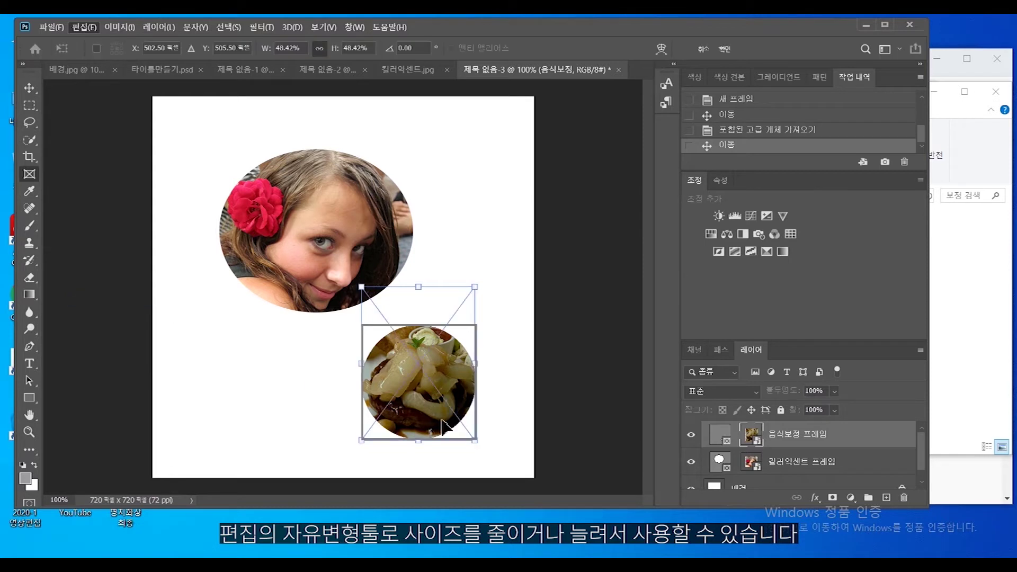
mouse_move(468, 440)
left_mouse_down()
mouse_move(456, 404)
mouse_move(484, 469)
mouse_move(438, 418)
mouse_move(481, 427)
mouse_move(485, 456)
mouse_move(461, 439)
mouse_move(470, 442)
left_mouse_up()
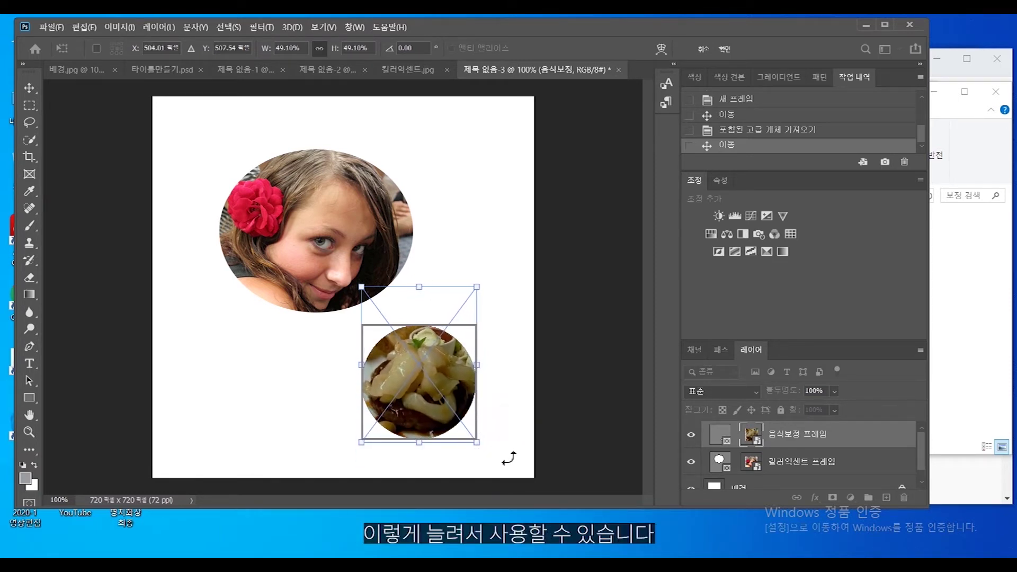
- Select the frame of the 음식보정 layer rather than its image and enlarge it slightly
left_click(721, 434)
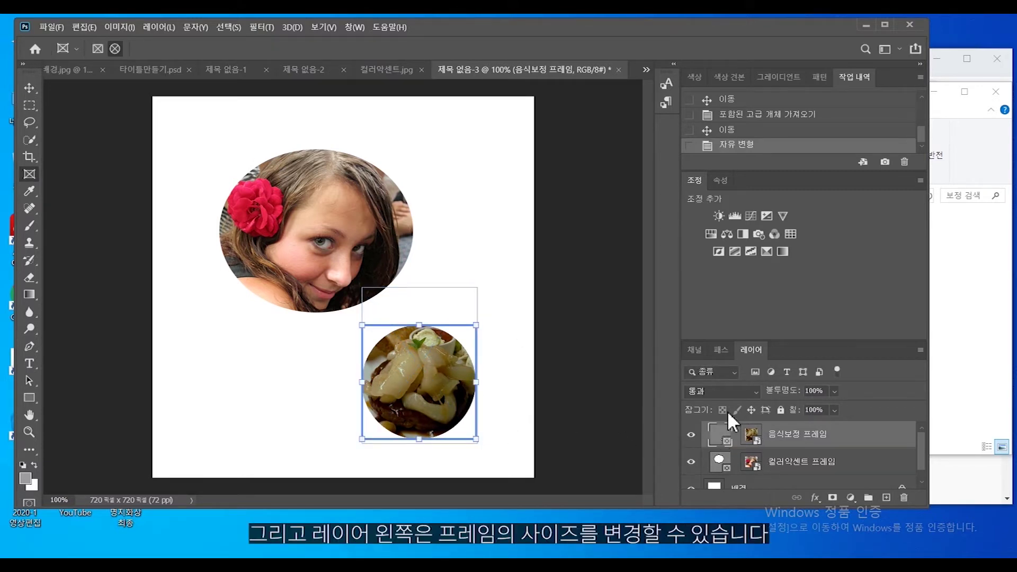
mouse_move(475, 440)
left_mouse_down()
mouse_move(503, 471)
mouse_move(483, 448)
left_mouse_up()
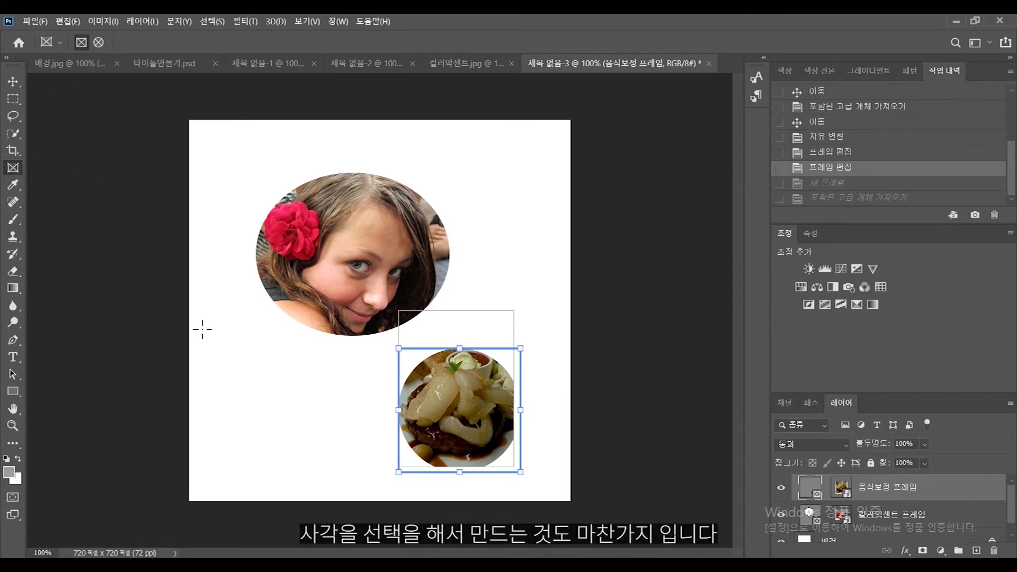
- Draw a rectangular frame in the lower-left area of the canvas and fill it with the 어두운사진 image
left_click_drag(222, 347, 353, 478)
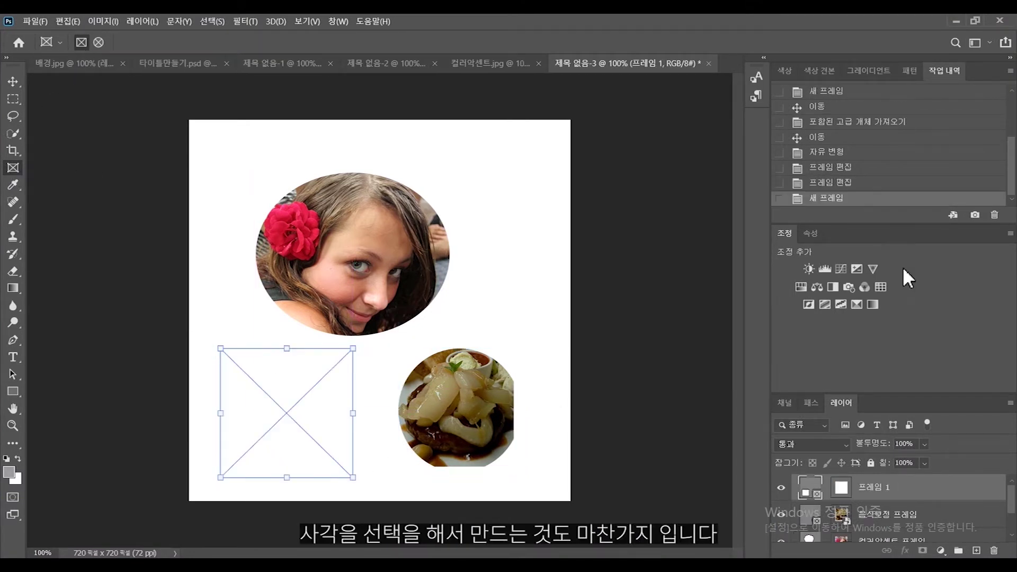
left_click(974, 20)
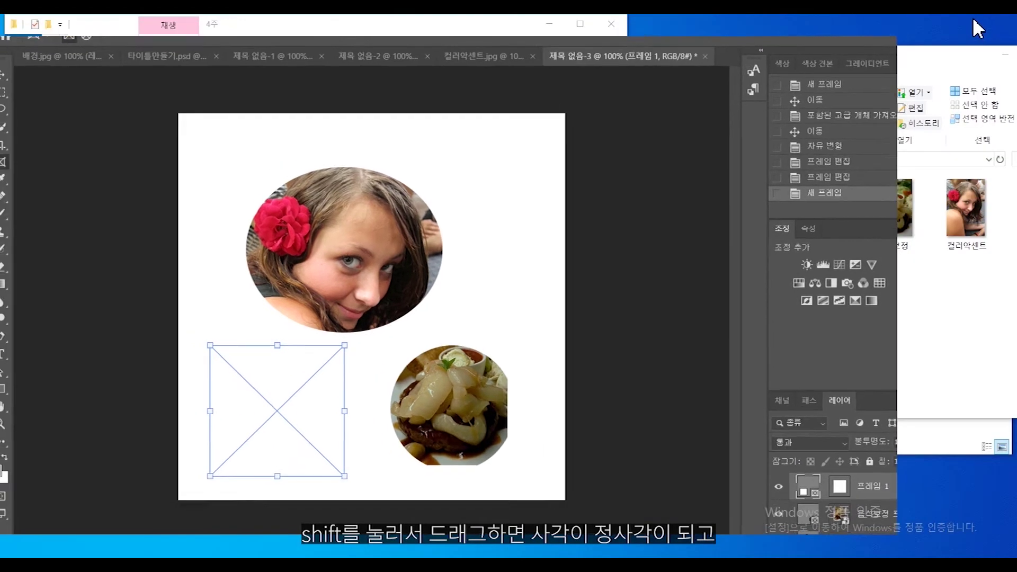
left_click(927, 290)
left_click_drag(824, 244, 281, 405)
left_click(855, 48)
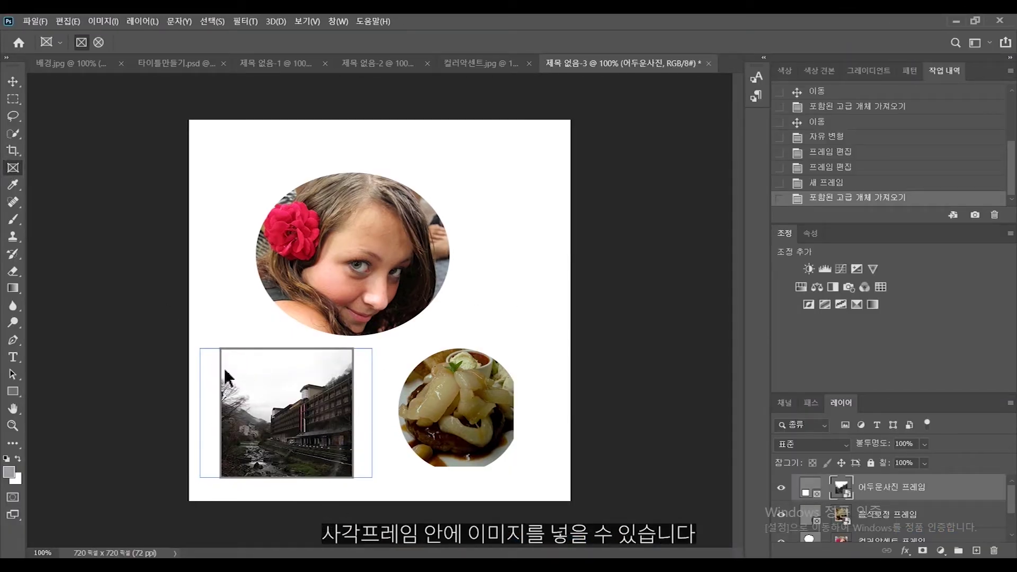
left_click_drag(267, 412, 270, 415)
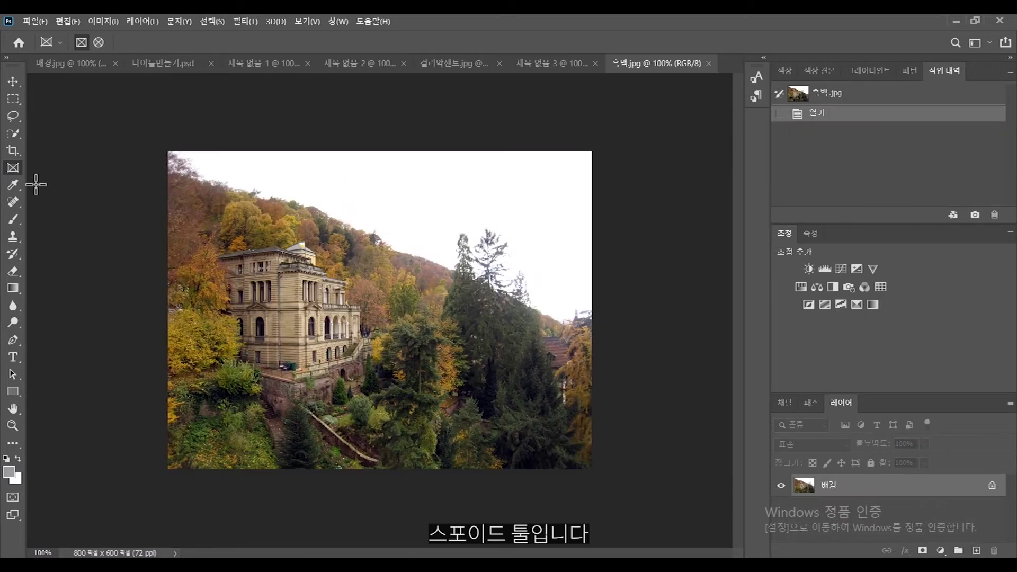
- Sample foreground colours from the autumn trees in 흑백.jpg with the Eyedropper, ending on a golden-brown from the yellow foliage
left_click(13, 186)
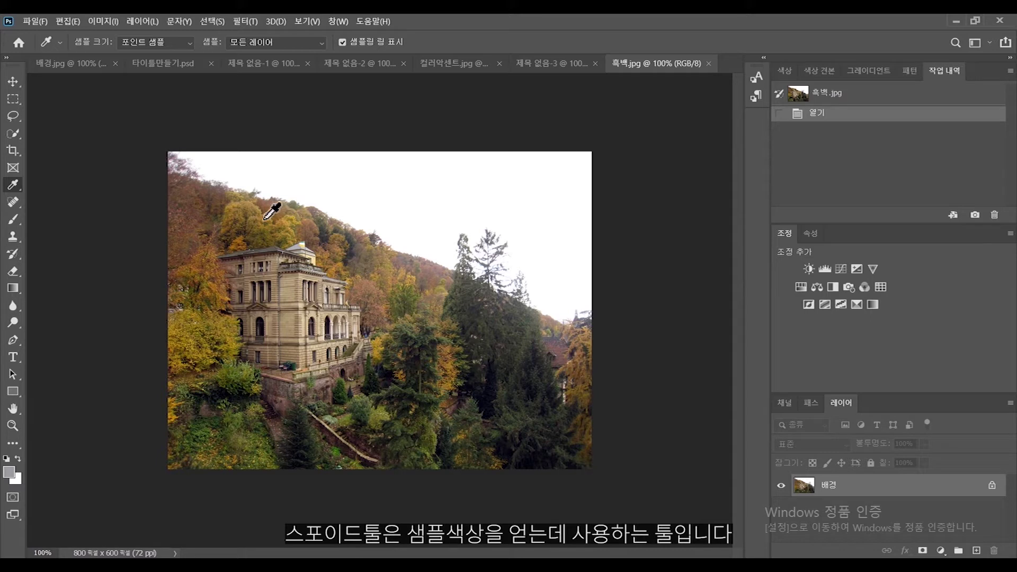
left_click(194, 213)
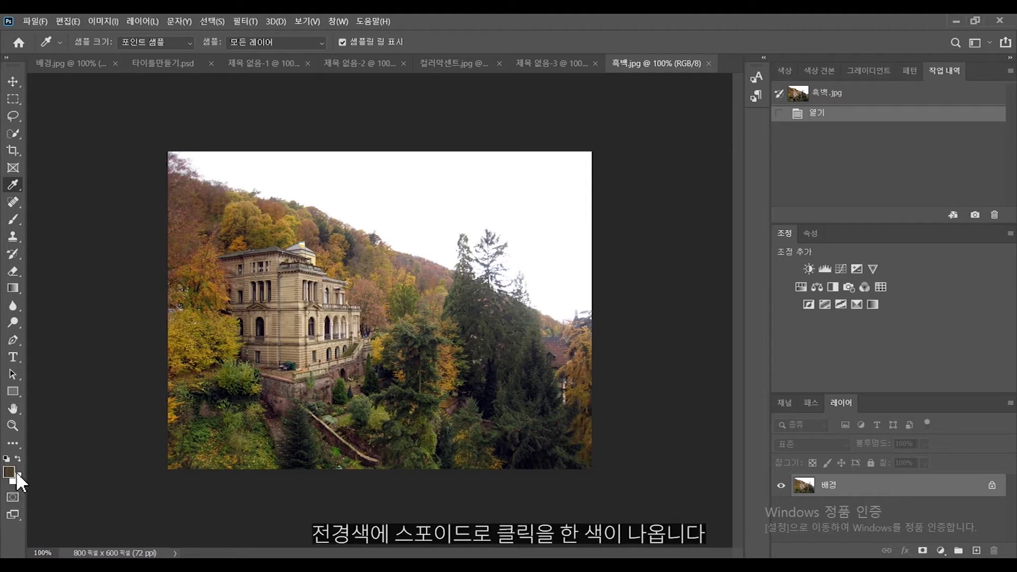
left_click(240, 241)
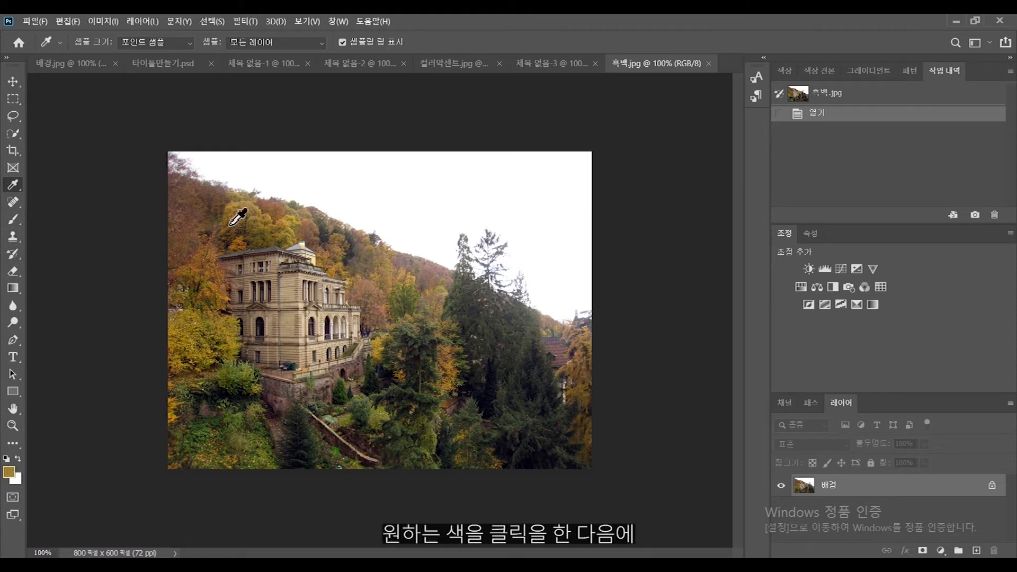
left_click(208, 322)
- Paint over the sky of 흑백.jpg with the sampled colour using the Brush, first at 43% and again at 100% opacity
left_click(13, 219)
mouse_move(228, 254)
left_mouse_down()
mouse_move(409, 216)
mouse_move(317, 208)
mouse_move(477, 207)
left_mouse_up()
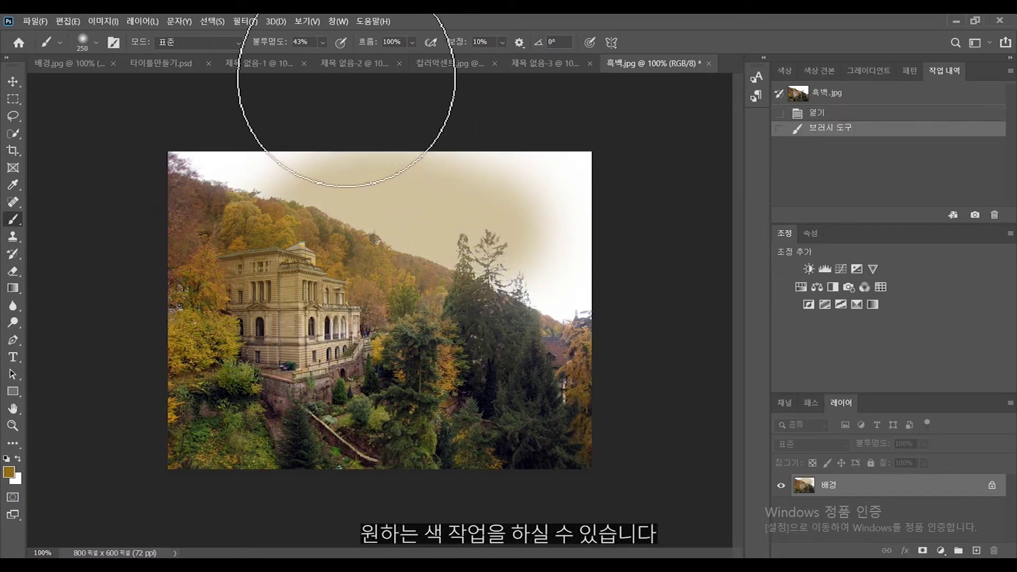
left_click_drag(329, 57, 374, 58)
left_click_drag(306, 238, 413, 217)
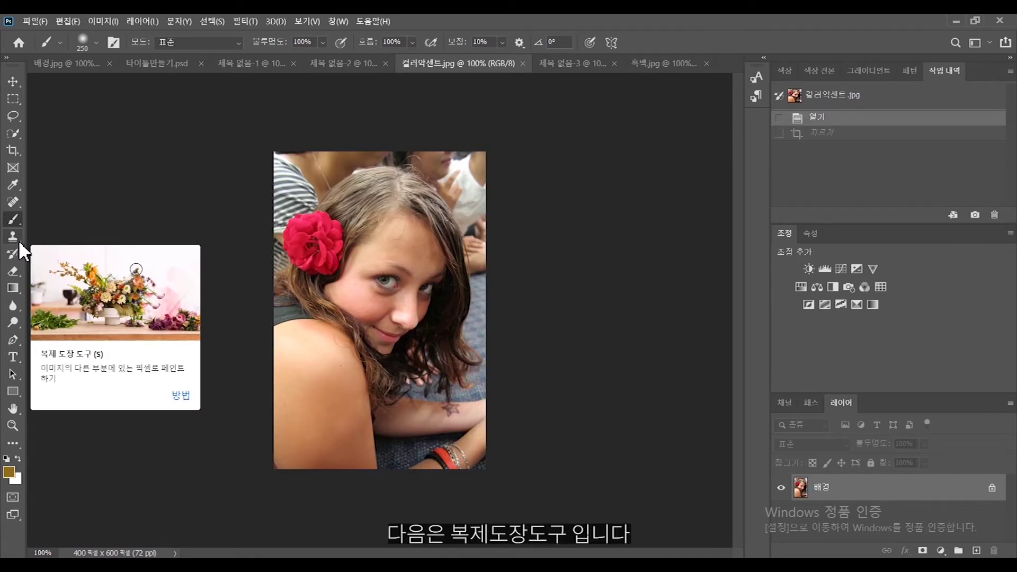
- Clone the red flower onto the hair on the opposite side of the woman's head in 컬러악센트.jpg with the Clone Stamp
left_click(18, 240)
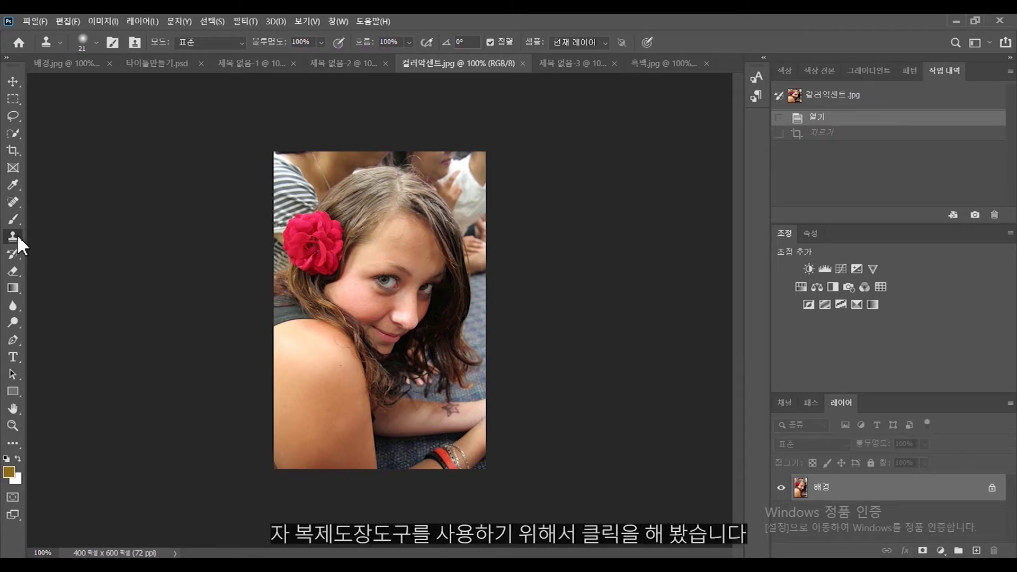
left_click(308, 239)
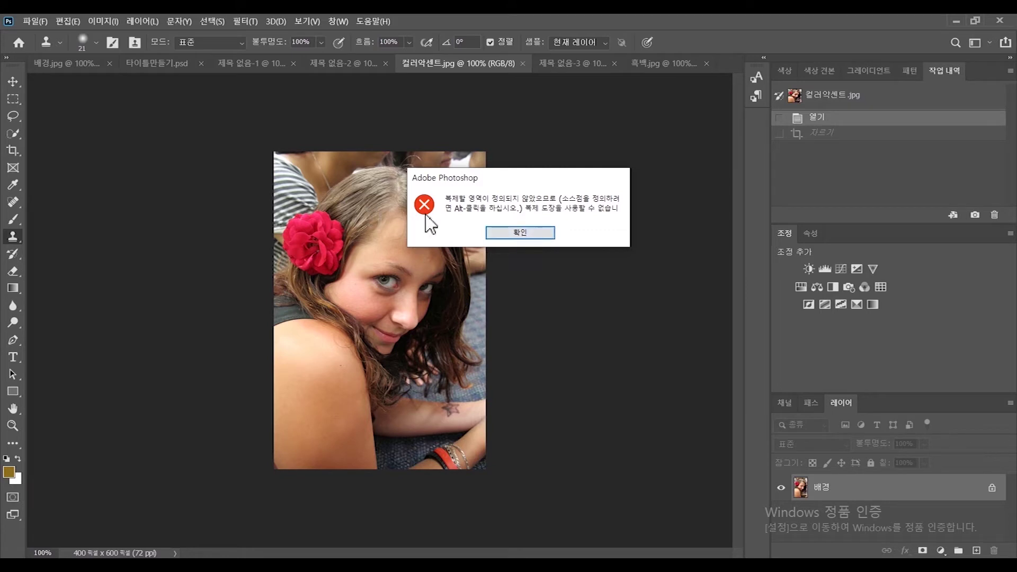
left_click(535, 233)
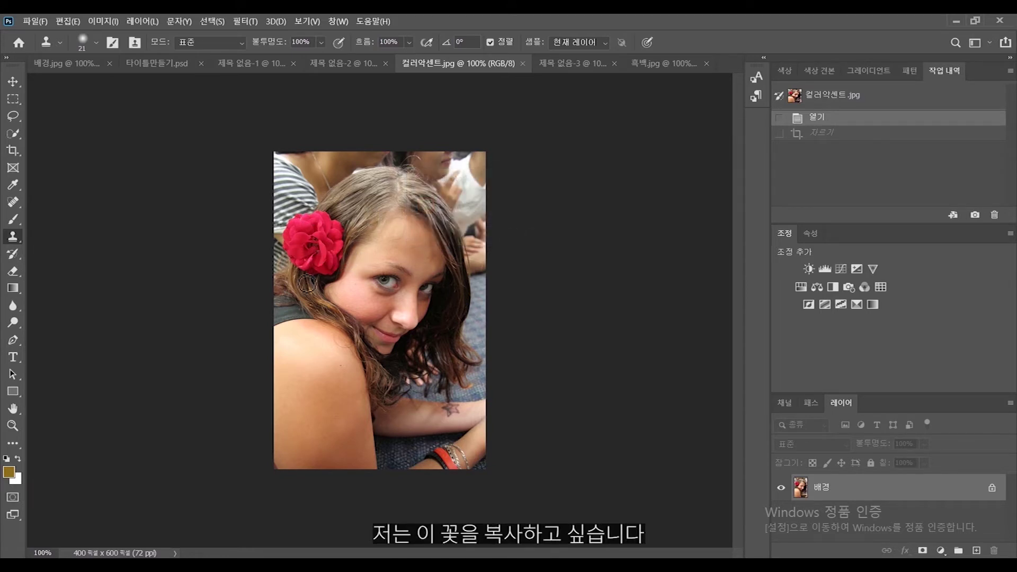
left_click(312, 239, "alt")
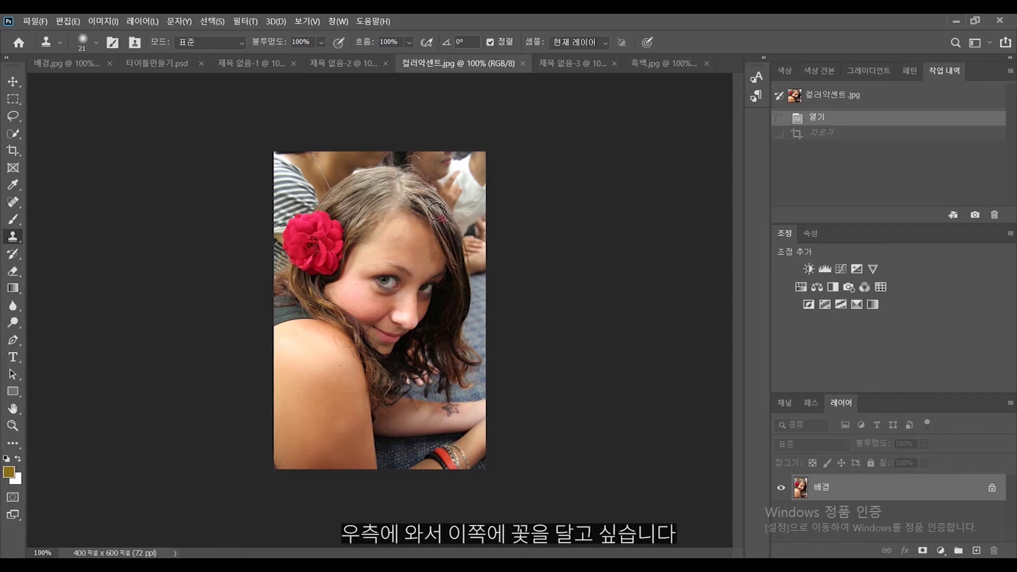
mouse_move(436, 216)
left_mouse_down()
mouse_move(458, 214)
mouse_move(446, 222)
mouse_move(447, 202)
mouse_move(455, 214)
mouse_move(445, 223)
mouse_move(433, 212)
mouse_move(449, 196)
mouse_move(463, 210)
mouse_move(451, 226)
mouse_move(435, 214)
mouse_move(439, 199)
mouse_move(465, 202)
mouse_move(470, 219)
mouse_move(435, 234)
mouse_move(435, 196)
mouse_move(422, 228)
mouse_move(454, 235)
mouse_move(426, 234)
mouse_move(420, 203)
mouse_move(416, 231)
mouse_move(430, 245)
mouse_move(411, 232)
mouse_move(442, 250)
mouse_move(461, 228)
mouse_move(463, 210)
mouse_move(446, 195)
mouse_move(418, 199)
mouse_move(410, 227)
mouse_move(421, 204)
mouse_move(452, 208)
mouse_move(459, 227)
mouse_move(424, 191)
mouse_move(452, 188)
mouse_move(469, 210)
mouse_move(462, 239)
mouse_move(441, 251)
mouse_move(459, 234)
mouse_move(436, 190)
mouse_move(420, 194)
mouse_move(416, 218)
mouse_move(414, 206)
mouse_move(422, 226)
left_mouse_up()
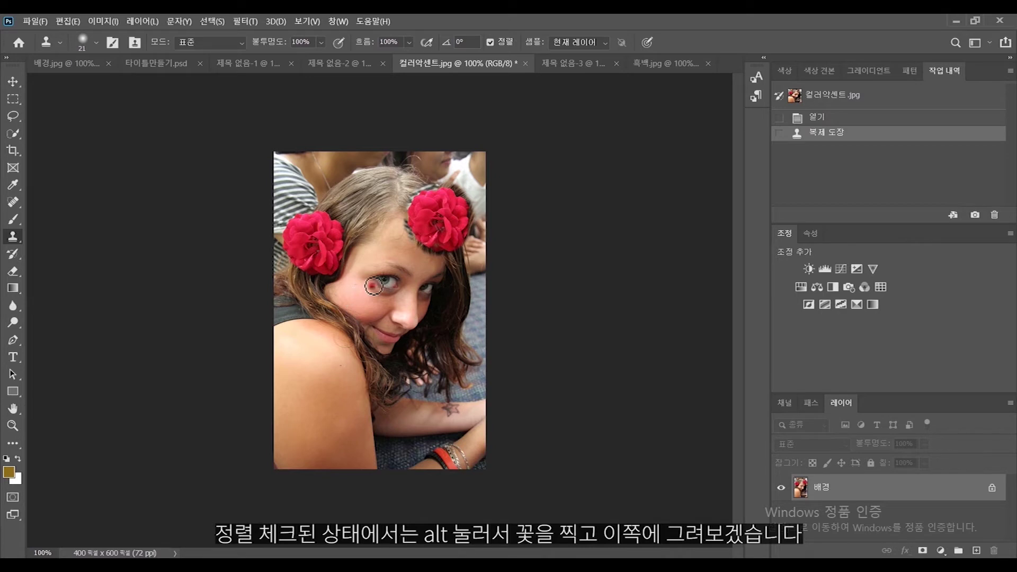
- Clone the red flower over the woman's eye and cheek in separate strokes with Aligned on
left_click_drag(378, 289, 383, 293)
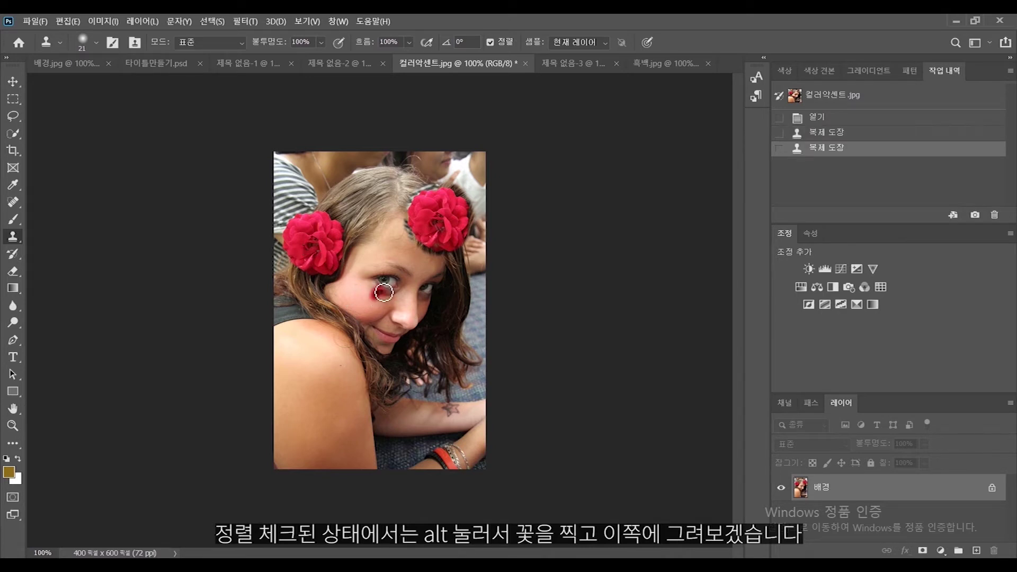
left_click(380, 301)
left_click_drag(389, 295, 371, 317)
left_click(366, 319)
left_click(368, 308)
mouse_move(370, 299)
left_mouse_down()
mouse_move(370, 274)
mouse_move(352, 310)
left_mouse_up()
mouse_move(366, 275)
left_mouse_down()
mouse_move(356, 294)
mouse_move(370, 269)
mouse_move(363, 291)
mouse_move(375, 270)
mouse_move(380, 286)
mouse_move(395, 268)
left_mouse_up()
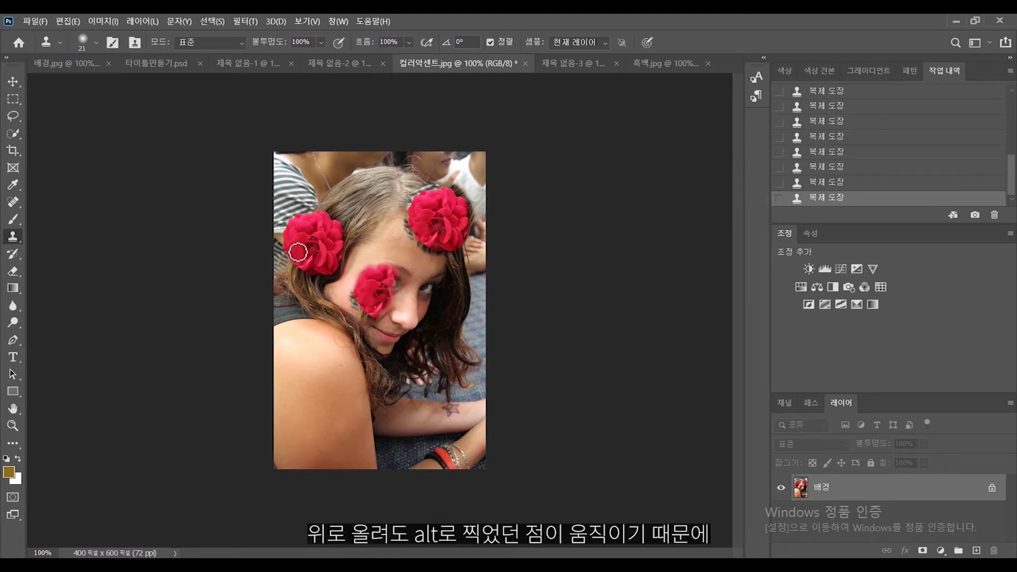
mouse_move(389, 305)
left_mouse_down()
mouse_move(378, 328)
mouse_move(385, 305)
mouse_move(405, 291)
mouse_move(395, 313)
mouse_move(410, 287)
mouse_move(402, 327)
mouse_move(392, 268)
mouse_move(367, 269)
mouse_move(357, 284)
mouse_move(367, 260)
mouse_move(402, 263)
mouse_move(412, 278)
mouse_move(402, 303)
mouse_move(414, 315)
mouse_move(416, 292)
mouse_move(378, 303)
mouse_move(363, 287)
mouse_move(371, 315)
mouse_move(356, 292)
mouse_move(372, 308)
mouse_move(381, 268)
mouse_move(371, 282)
mouse_move(375, 296)
mouse_move(387, 279)
mouse_move(368, 270)
mouse_move(364, 295)
mouse_move(388, 271)
mouse_move(363, 309)
mouse_move(398, 278)
mouse_move(394, 314)
left_mouse_up()
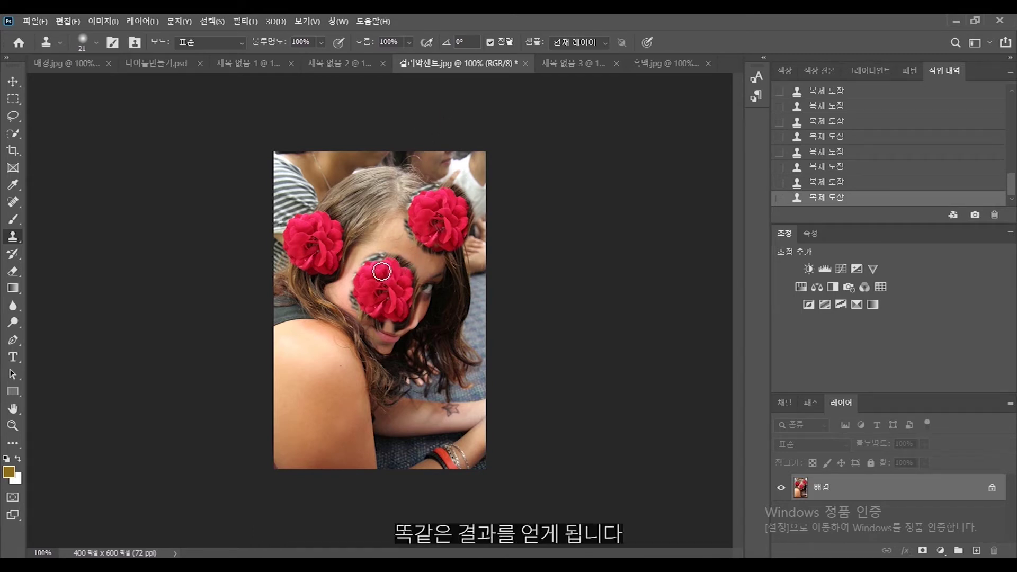
- Turn Aligned off and clone repeated flower fragments over the shoulder and arm, enlarging the brush to 60
left_click(491, 42)
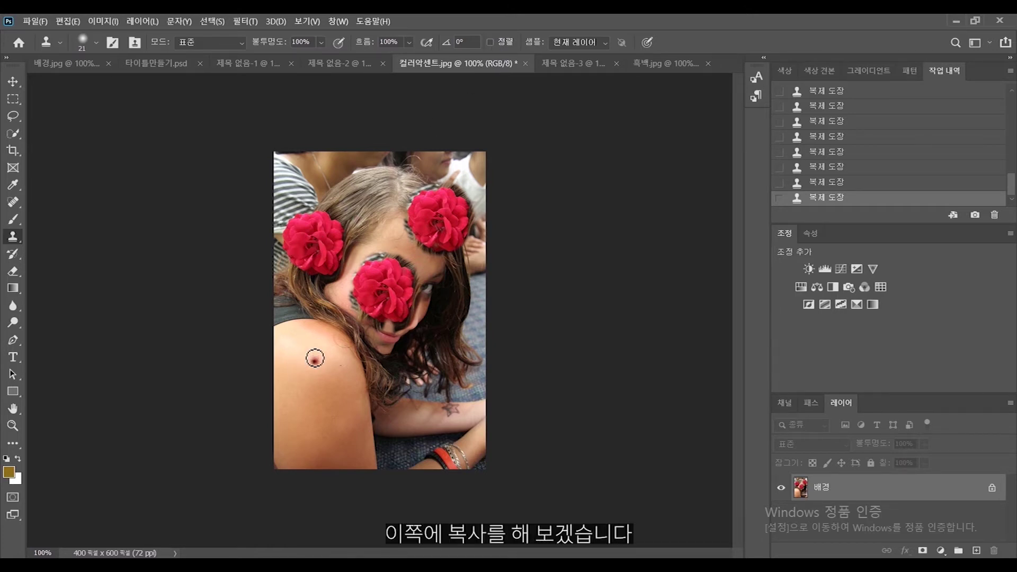
mouse_move(313, 355)
left_mouse_down()
mouse_move(336, 360)
mouse_move(324, 381)
mouse_move(342, 359)
mouse_move(334, 381)
mouse_move(343, 350)
mouse_move(335, 366)
mouse_move(333, 342)
mouse_move(321, 357)
mouse_move(329, 342)
mouse_move(315, 363)
mouse_move(323, 339)
mouse_move(308, 356)
mouse_move(306, 333)
mouse_move(301, 365)
mouse_move(312, 356)
mouse_move(309, 365)
mouse_move(306, 351)
mouse_move(294, 366)
mouse_move(313, 370)
mouse_move(308, 384)
mouse_move(320, 370)
mouse_move(315, 389)
mouse_move(332, 379)
mouse_move(321, 398)
mouse_move(325, 383)
mouse_move(299, 396)
mouse_move(297, 381)
mouse_move(318, 405)
mouse_move(340, 356)
left_mouse_up()
left_click(352, 427)
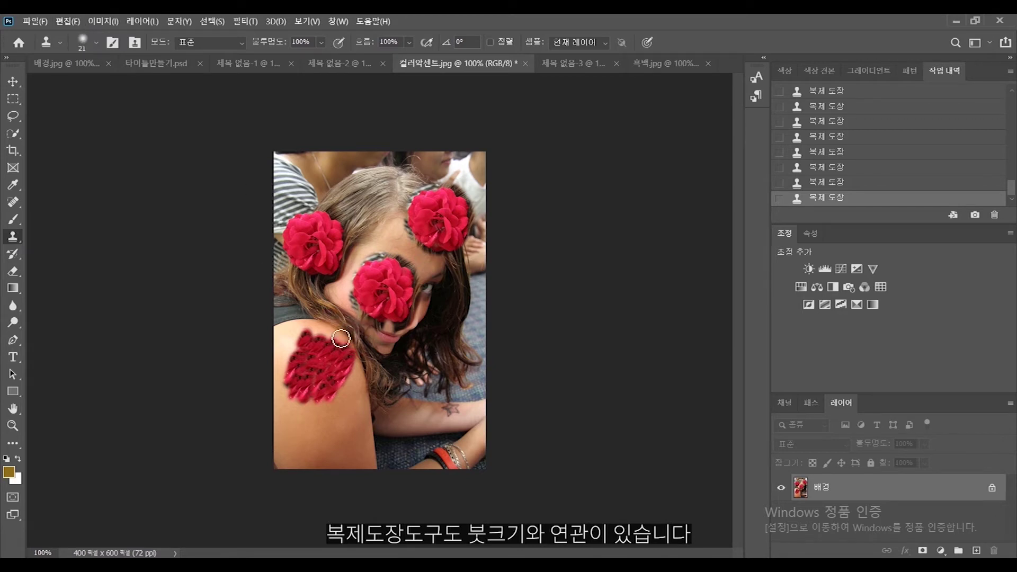
key("bracketright")
key("bracketright")
mouse_move(370, 381)
left_mouse_down()
mouse_move(359, 406)
mouse_move(374, 392)
mouse_move(370, 411)
mouse_move(406, 363)
mouse_move(347, 387)
mouse_move(354, 366)
mouse_move(367, 365)
mouse_move(364, 382)
mouse_move(401, 363)
mouse_move(389, 434)
left_mouse_up()
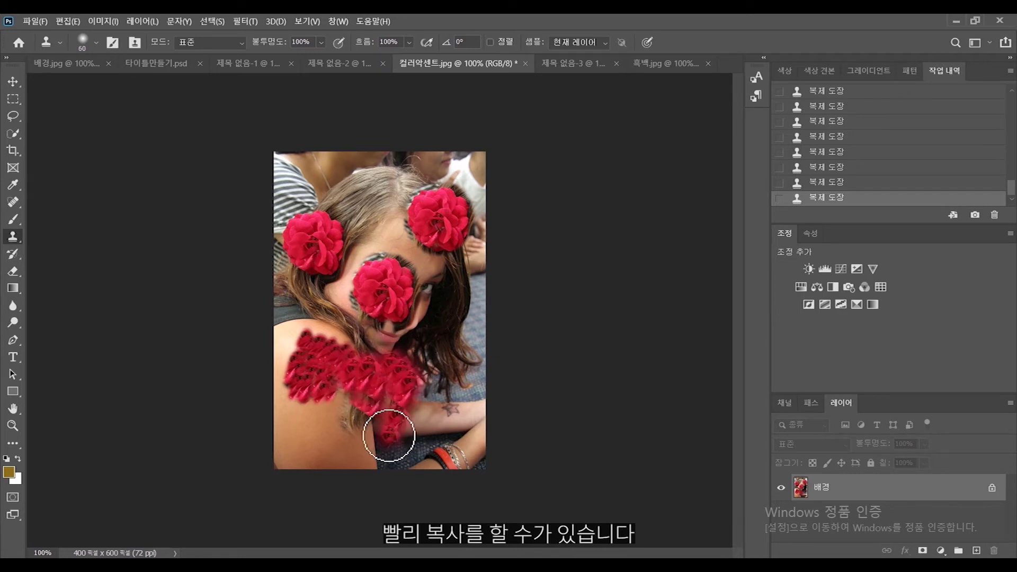
- Turn Aligned back on and clone the whole red flower onto the hair beside the woman's chin
left_click(490, 42)
mouse_move(415, 370)
left_mouse_down()
mouse_move(454, 305)
mouse_move(435, 336)
mouse_move(465, 329)
mouse_move(452, 369)
mouse_move(466, 300)
mouse_move(461, 316)
mouse_move(438, 306)
mouse_move(439, 286)
mouse_move(408, 341)
mouse_move(445, 340)
left_mouse_up()
left_click(312, 236, "alt")
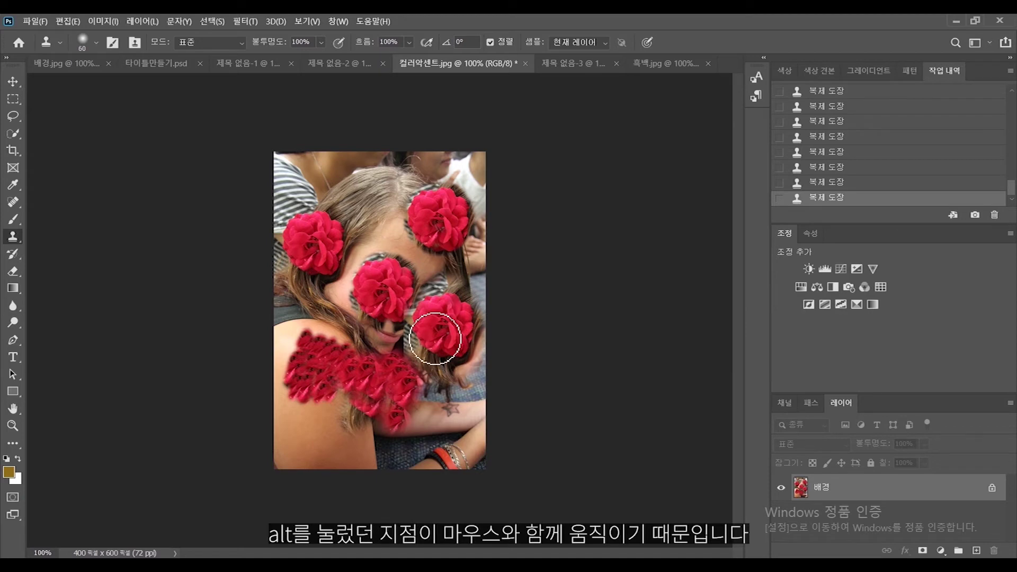
left_click(465, 352)
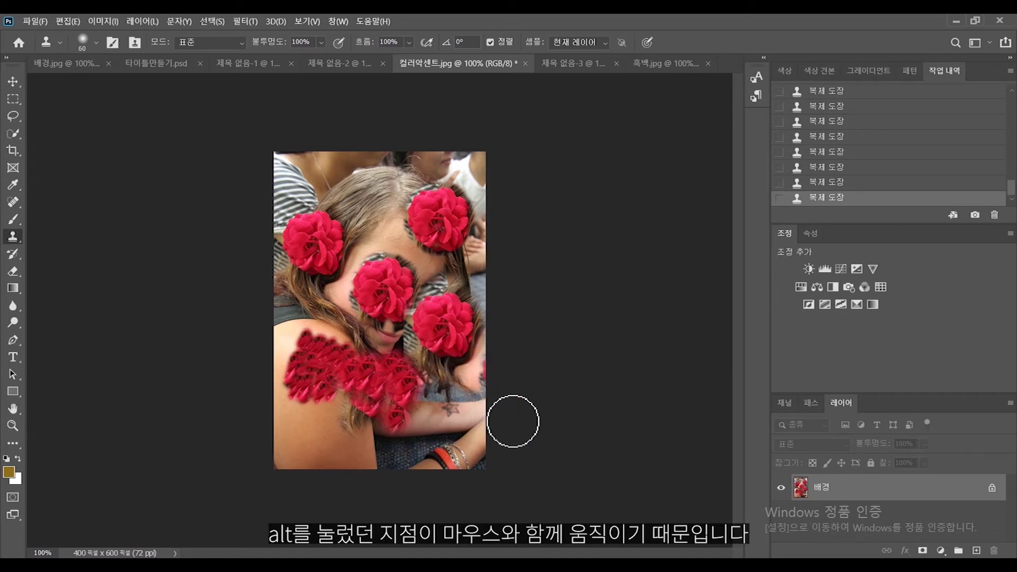
- Restore the original cheek, eye and shoulder beneath the cloned flowers with the History Brush, enlarging it from 21 to 70
left_click(13, 254)
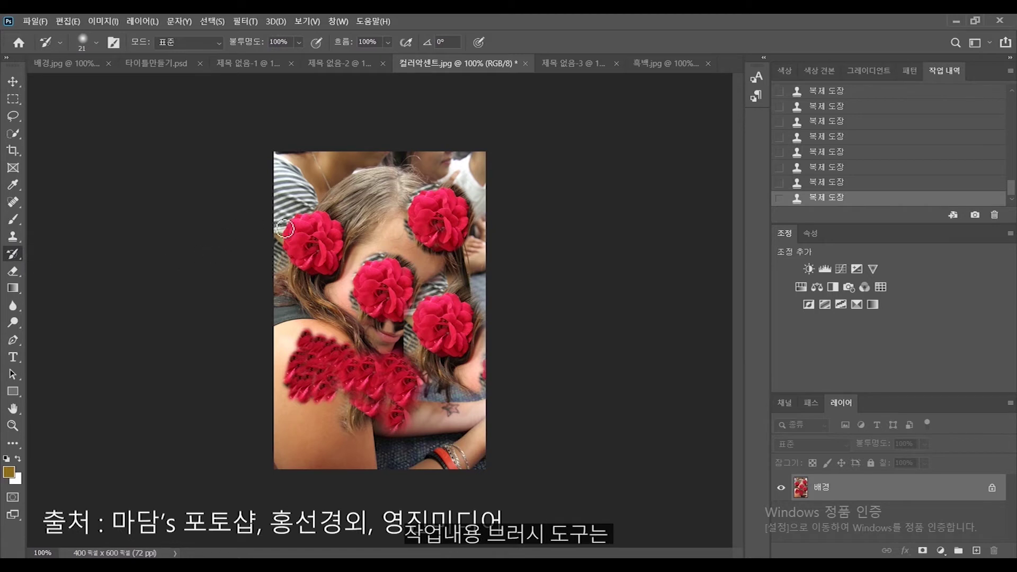
left_click(300, 220)
left_click_drag(334, 318, 367, 285)
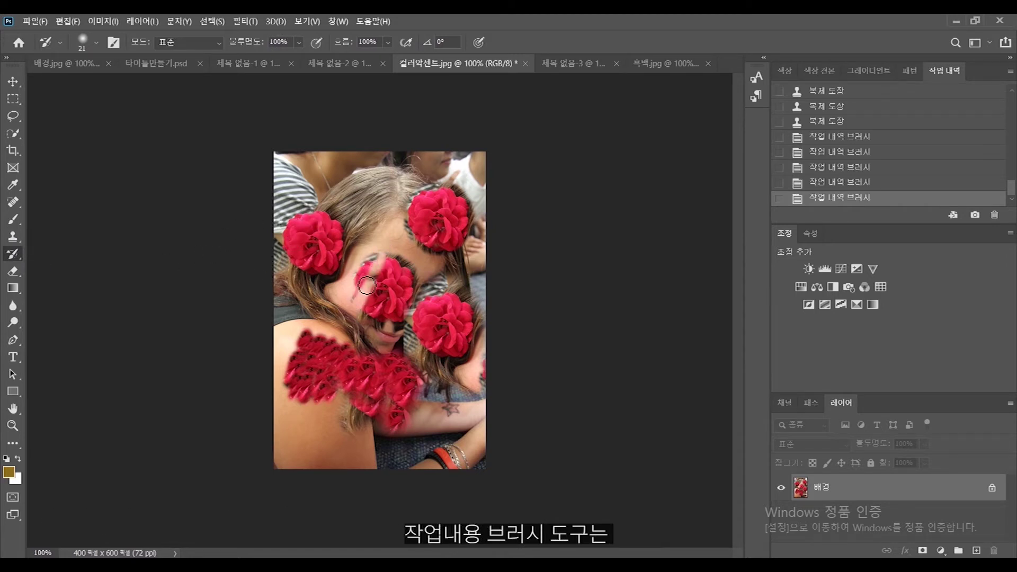
key("bracketright")
key("bracketright")
key("bracketright")
key("bracketright")
key("bracketright")
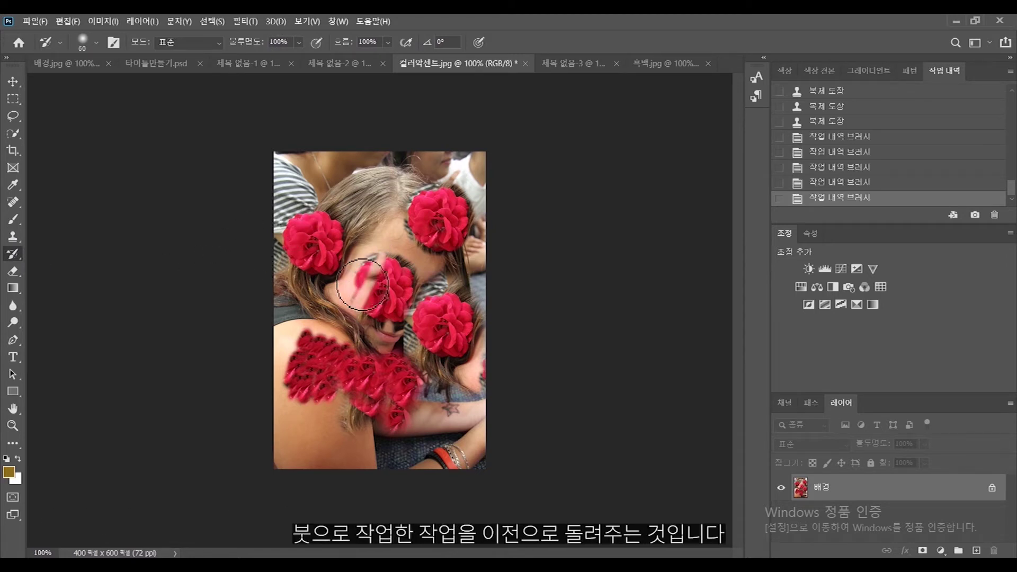
left_click_drag(375, 269, 377, 278)
mouse_move(342, 378)
left_mouse_down()
mouse_move(371, 257)
mouse_move(351, 376)
mouse_move(370, 300)
mouse_move(344, 276)
mouse_move(302, 365)
mouse_move(297, 342)
mouse_move(275, 371)
left_mouse_up()
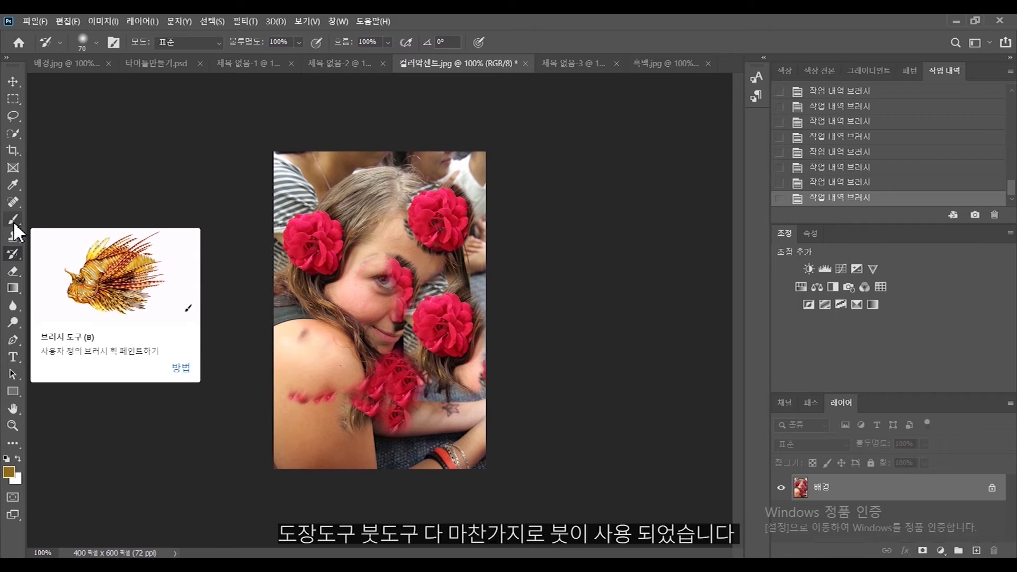
- Restore the remaining cloned areas on the hair, forehead and arm with the History Brush
right_click(13, 254)
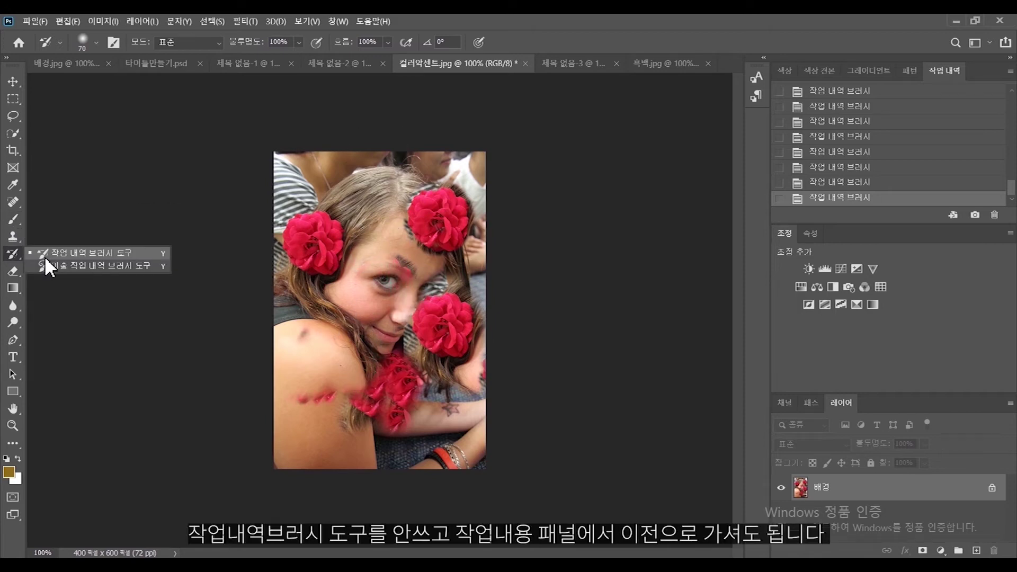
left_click(44, 256)
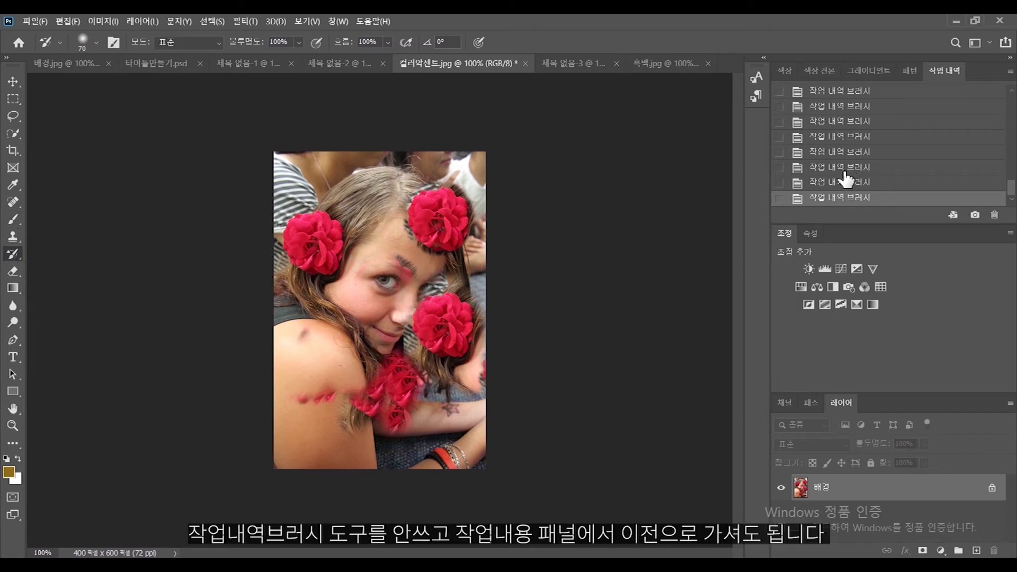
mouse_move(367, 343)
left_mouse_down()
mouse_move(392, 332)
mouse_move(344, 397)
mouse_move(358, 420)
mouse_move(393, 394)
mouse_move(466, 275)
mouse_move(433, 403)
mouse_move(381, 407)
mouse_move(416, 306)
mouse_move(412, 210)
mouse_move(452, 193)
mouse_move(462, 244)
mouse_move(360, 299)
mouse_move(366, 349)
mouse_move(370, 285)
mouse_move(317, 438)
mouse_move(309, 442)
mouse_move(272, 414)
mouse_move(325, 314)
mouse_move(291, 331)
mouse_move(407, 376)
mouse_move(404, 390)
mouse_move(477, 381)
left_mouse_up()
- Try the Art History Brush on the red flower in the hair and undo the stroke
right_click(13, 253)
left_click(34, 263)
mouse_move(323, 265)
left_mouse_down()
mouse_move(350, 276)
mouse_move(305, 274)
mouse_move(390, 245)
mouse_move(407, 228)
mouse_move(371, 267)
mouse_move(305, 243)
mouse_move(290, 251)
mouse_move(302, 205)
mouse_move(296, 228)
left_mouse_up()
key("ctrl+z")
- Erase the red flower and the hair around it to the white background colour with the Eraser at size 125
left_click(13, 271)
right_click(13, 278)
left_click(48, 267)
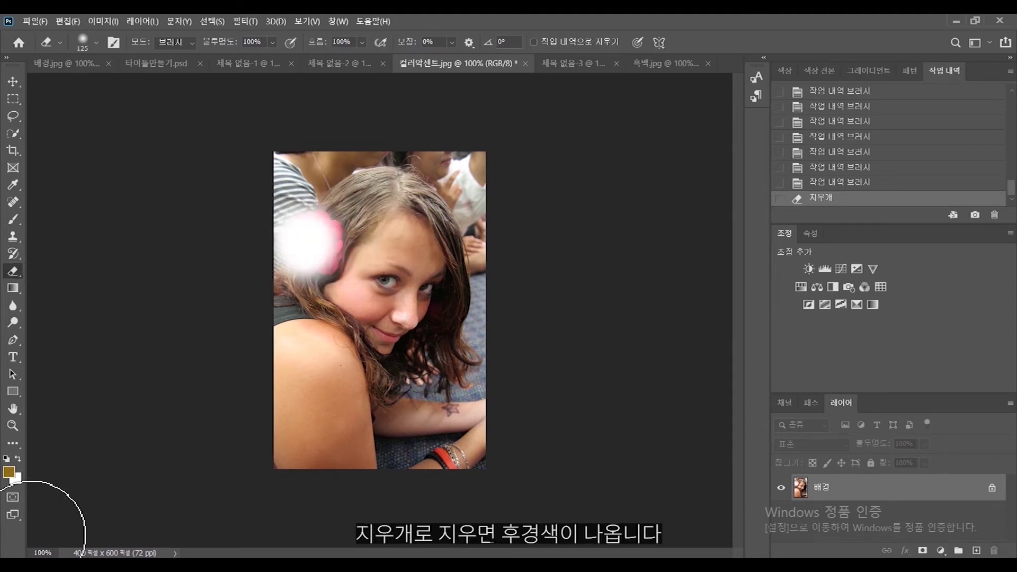
mouse_move(307, 230)
left_mouse_down()
mouse_move(317, 218)
mouse_move(334, 241)
mouse_move(280, 271)
left_mouse_up()
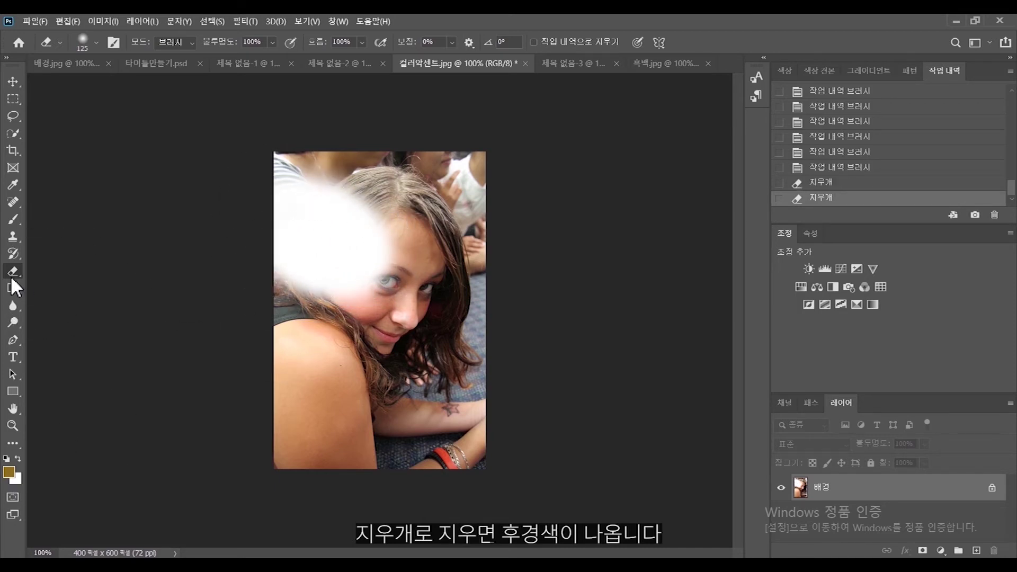
- Erase the white patch to transparency with the Background Eraser at brush size 40 and 50% tolerance
right_click(11, 278)
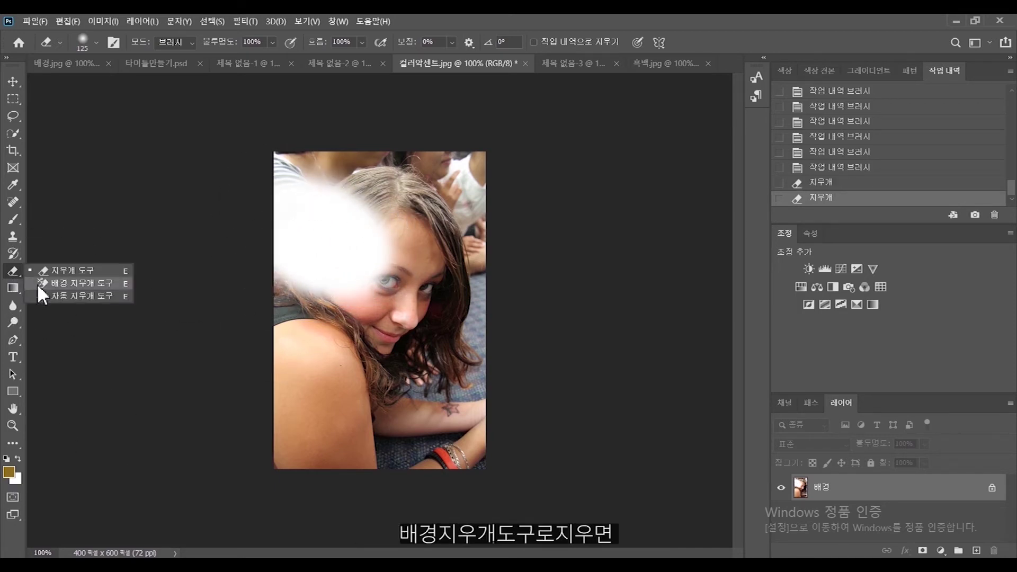
left_click(37, 284)
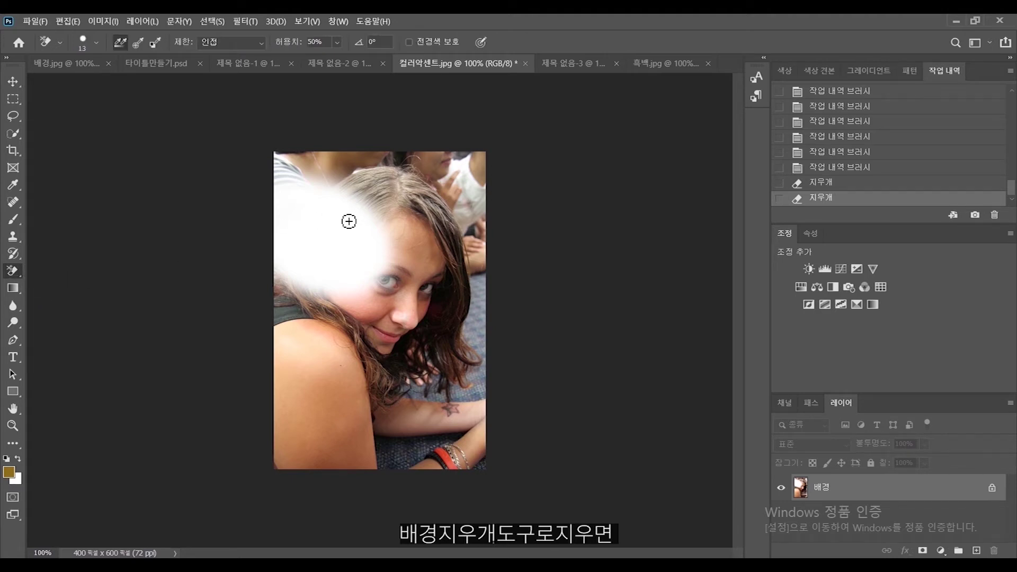
key("]")
mouse_move(324, 227)
left_mouse_down()
mouse_move(349, 212)
mouse_move(353, 235)
left_mouse_up()
mouse_move(336, 261)
left_mouse_down()
mouse_move(315, 284)
mouse_move(278, 250)
mouse_move(291, 237)
mouse_move(281, 221)
mouse_move(293, 205)
mouse_move(363, 196)
mouse_move(363, 233)
mouse_move(338, 276)
mouse_move(316, 267)
mouse_move(321, 296)
left_mouse_up()
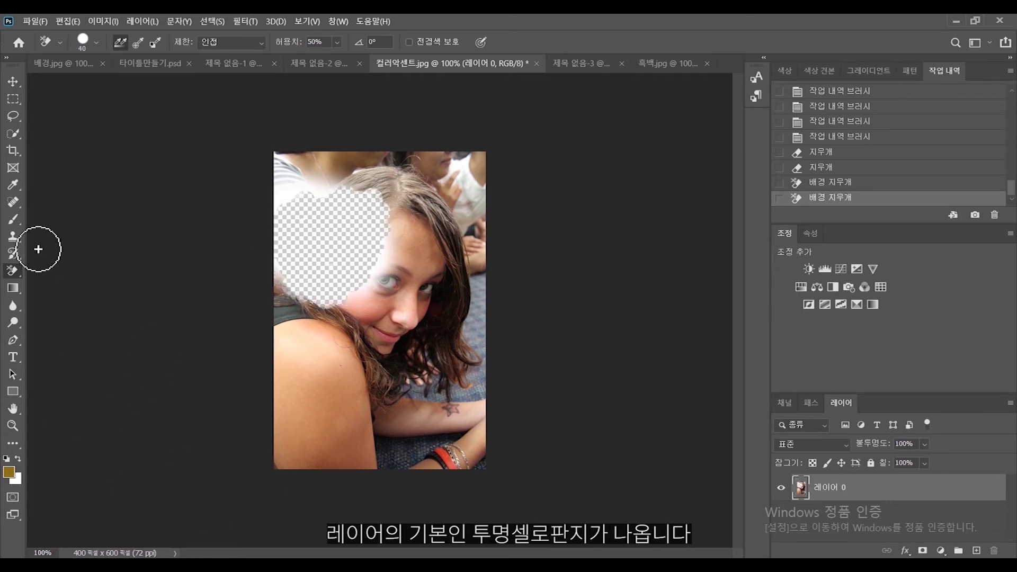
- Remove similar-coloured areas around the upper hair and background with the Magic Eraser at tolerance 32, Contiguous on
right_click(14, 270)
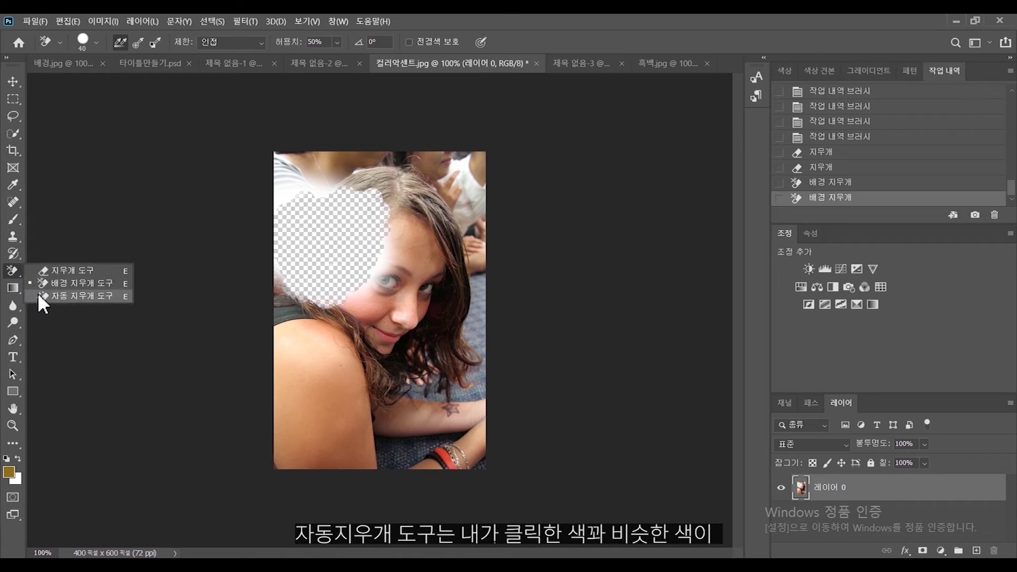
left_click(39, 295)
left_click(334, 178)
left_click(339, 170)
left_click(352, 154)
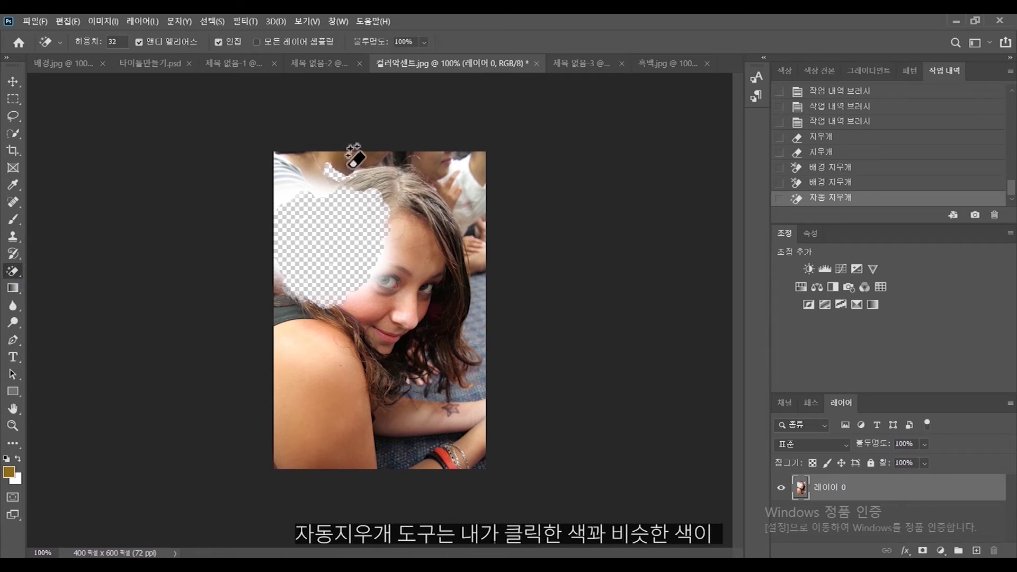
left_click(371, 159)
left_click(363, 159)
left_click(344, 161)
left_click(336, 170)
left_click(365, 171)
left_click(369, 169)
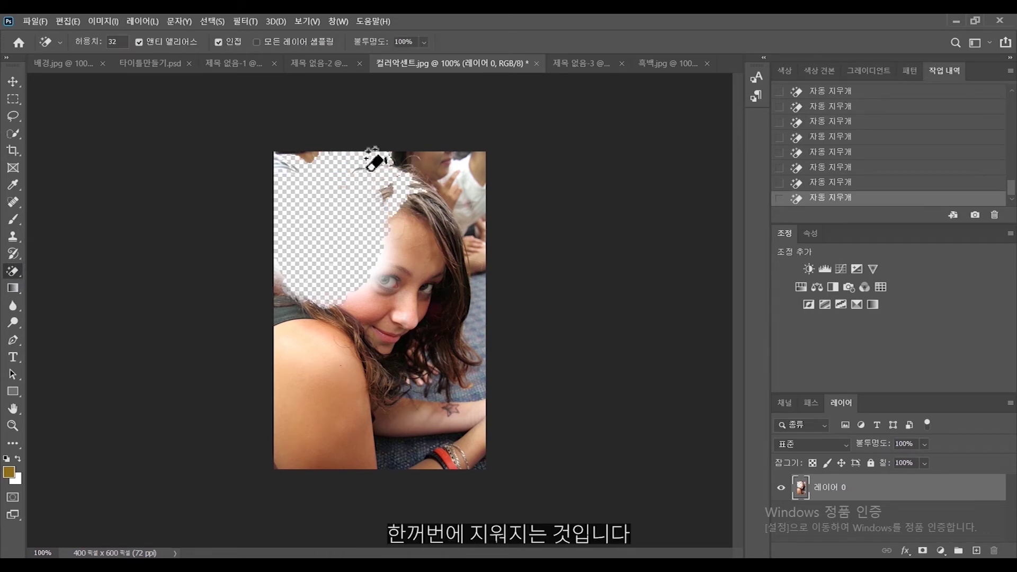
- Magic-erase skin and hair tones across the whole photo with Contiguous off, and revert the file to its saved version
left_click(217, 41)
left_click(404, 245)
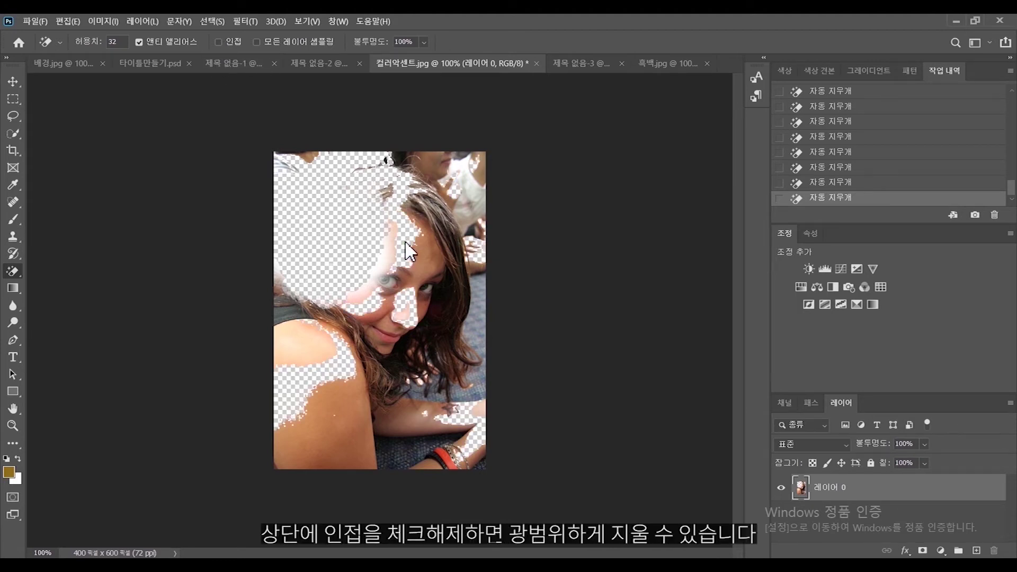
left_click(429, 257)
left_click(447, 247)
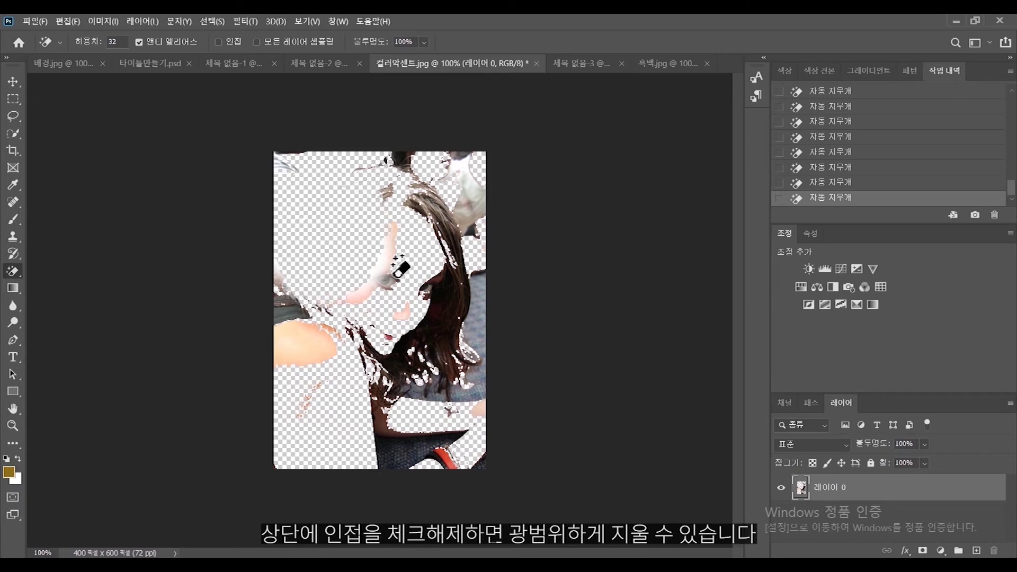
left_click(392, 256)
left_click(390, 253)
left_click(37, 22)
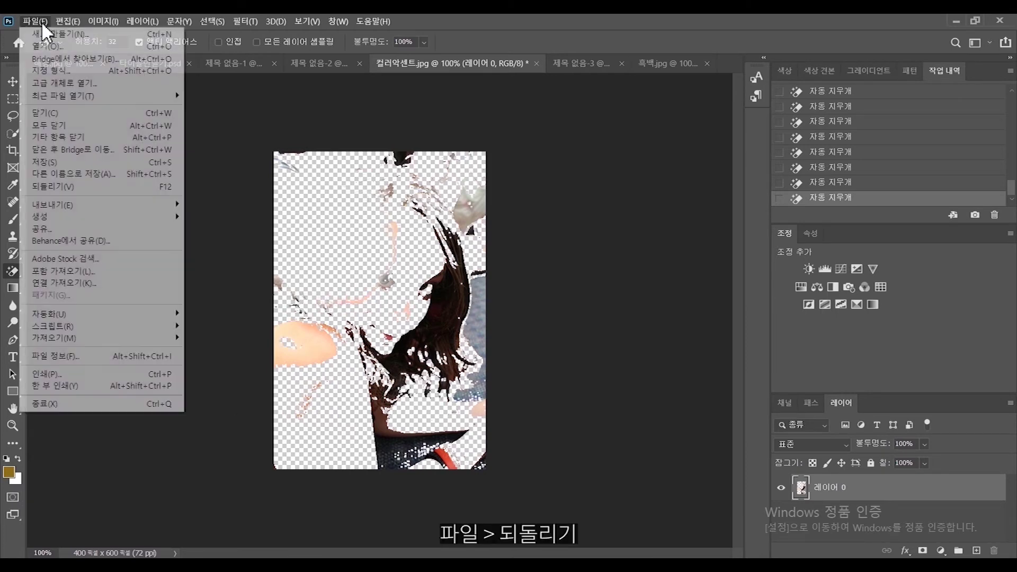
left_click(67, 188)
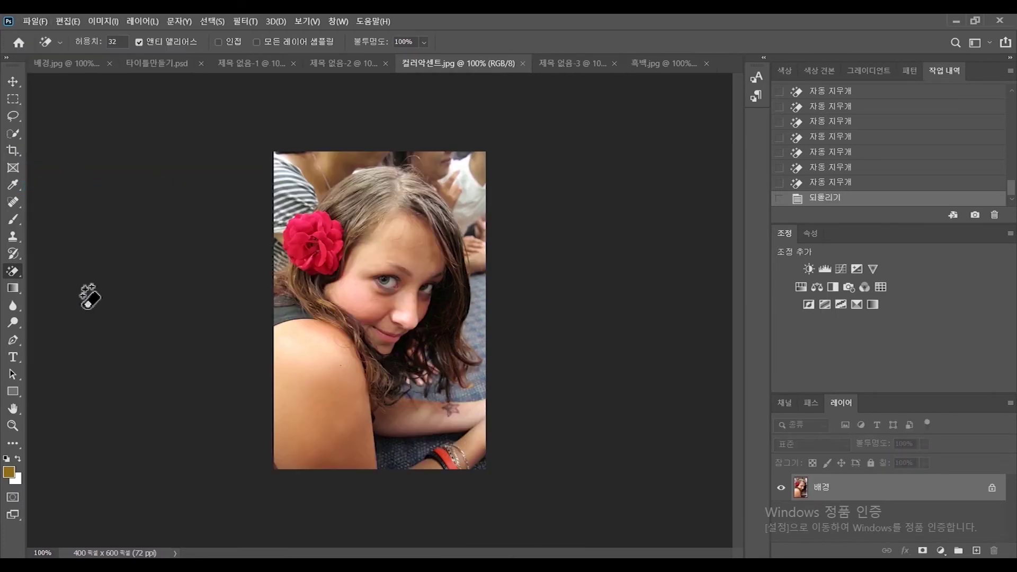
- Fill the photo with a white-to-black radial gradient running from near the upper edge down to the lower part
left_click(12, 289)
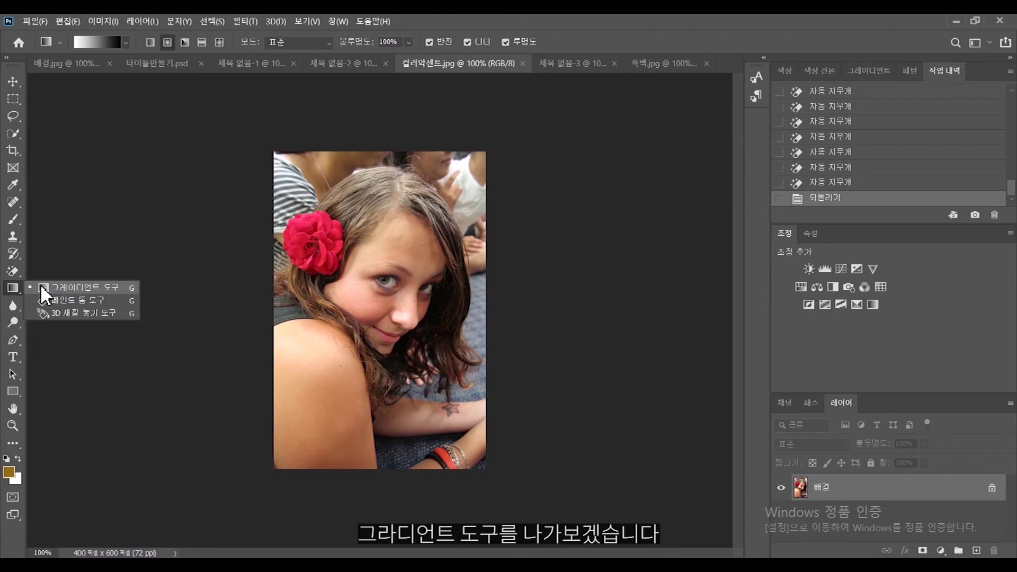
left_click(41, 286)
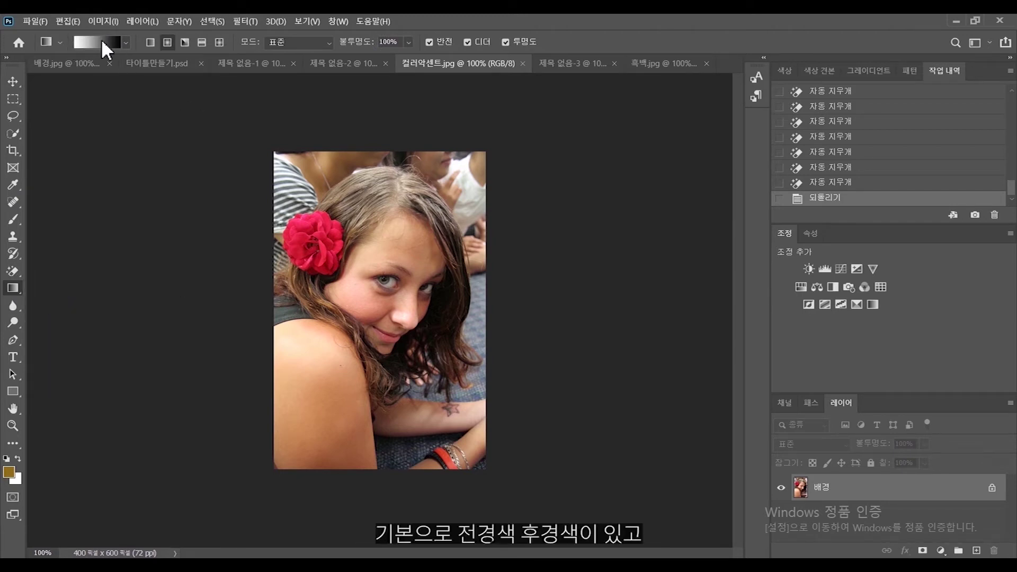
left_click_drag(381, 180, 379, 385)
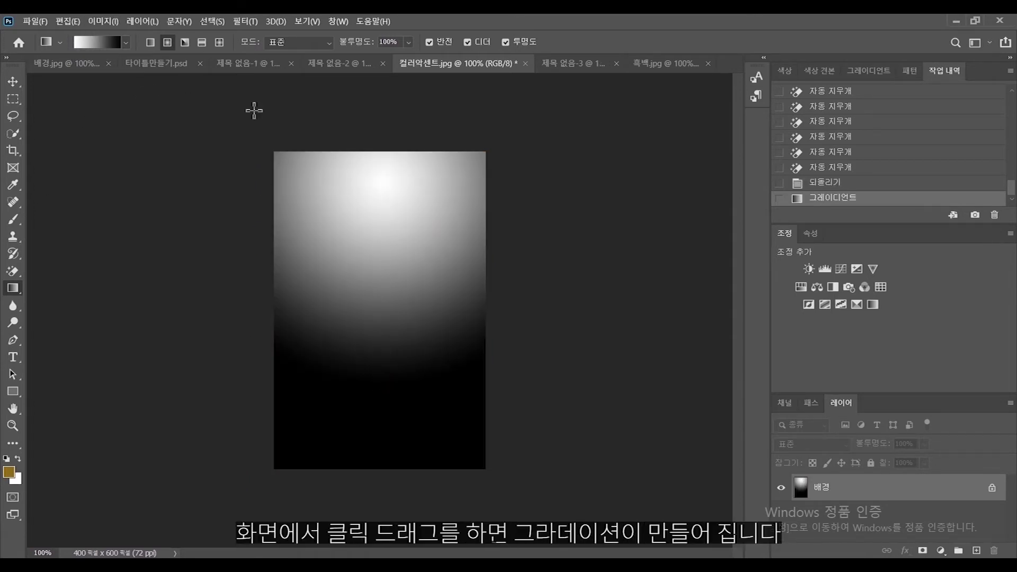
- Switch to the linear gradient style and draw vertical and horizontal white-to-black gradients across the canvas
left_click(149, 41)
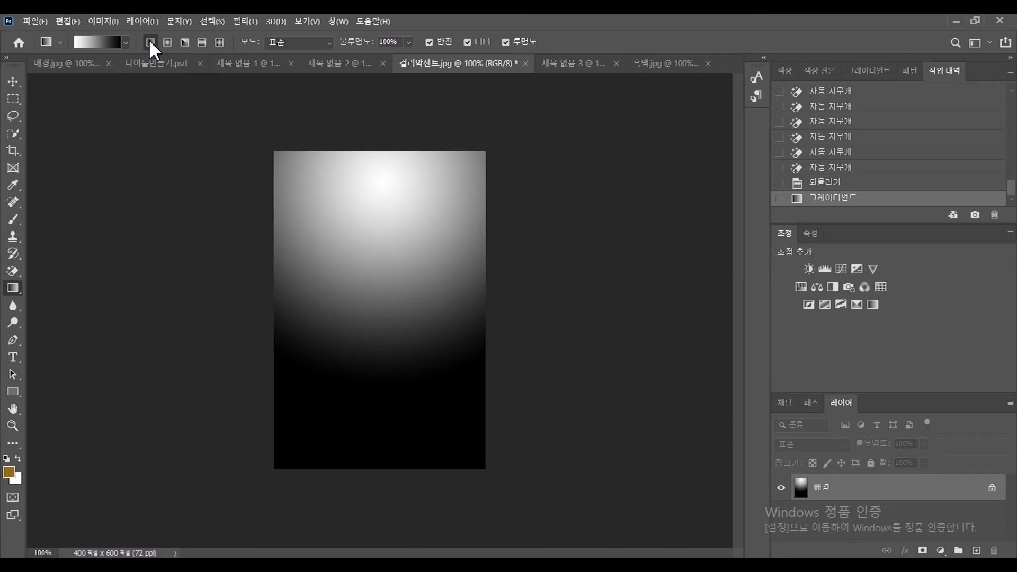
left_click_drag(403, 192, 395, 370)
left_click_drag(316, 300, 418, 300)
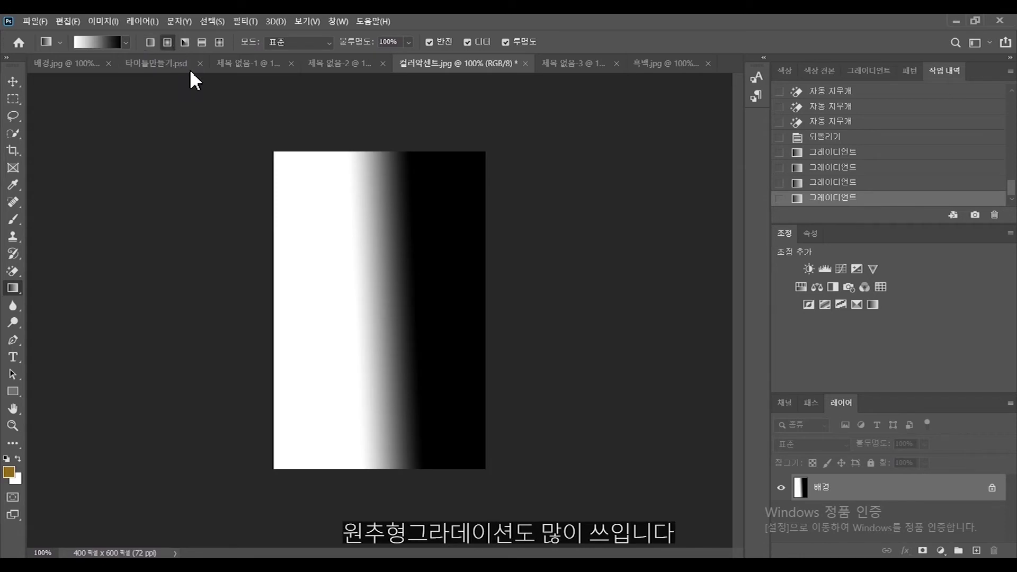
- Draw several white-to-black radial gradients, ending with a white glow just below the canvas centre fading to black
left_click_drag(318, 244, 401, 245)
left_click_drag(325, 290, 466, 289)
left_click_drag(336, 333, 474, 320)
left_click_drag(388, 191, 378, 345)
left_click_drag(343, 165, 343, 371)
left_click_drag(394, 320, 378, 410)
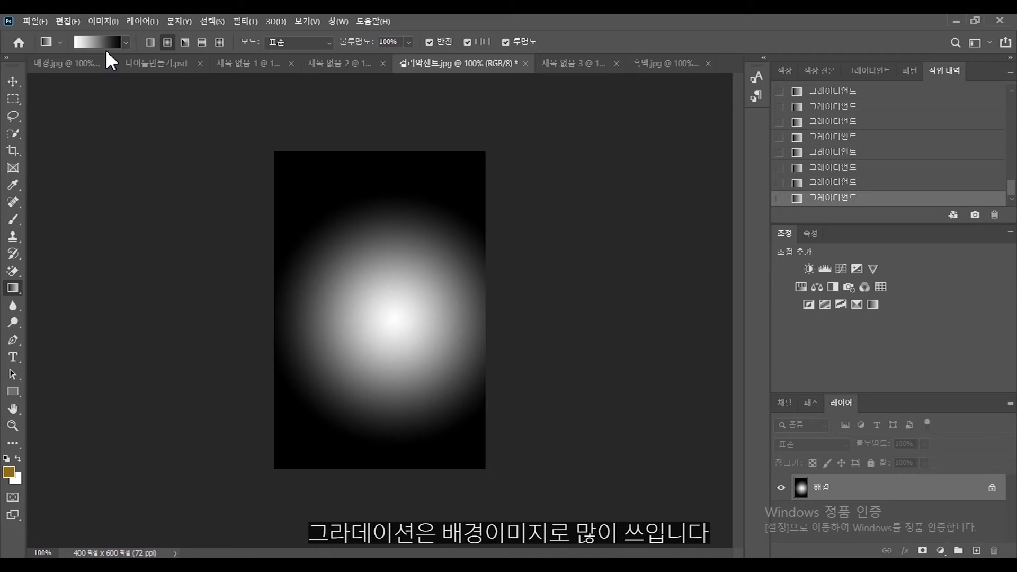
- Set the foreground colour to bright red and the background colour to orange-yellow
left_click(11, 472)
left_click(512, 128)
left_click_drag(475, 144, 498, 126)
left_click(619, 116)
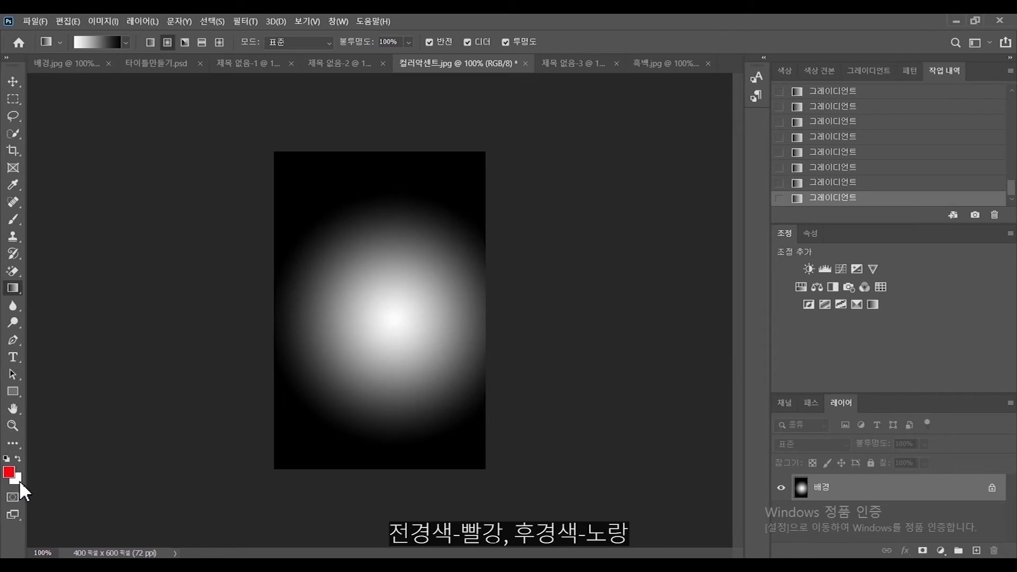
left_click(19, 480)
left_click(514, 276)
left_click(479, 132)
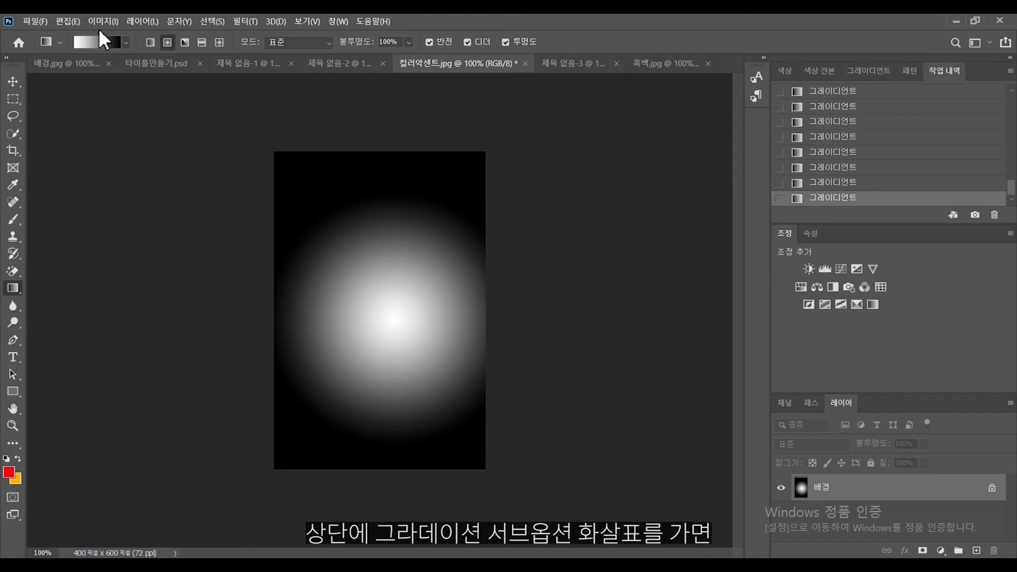
- Choose the foreground-to-background gradient preset and draw an orange-yellow-to-red radial gradient from near the canvas's upper edge to its lower part
left_click(126, 43)
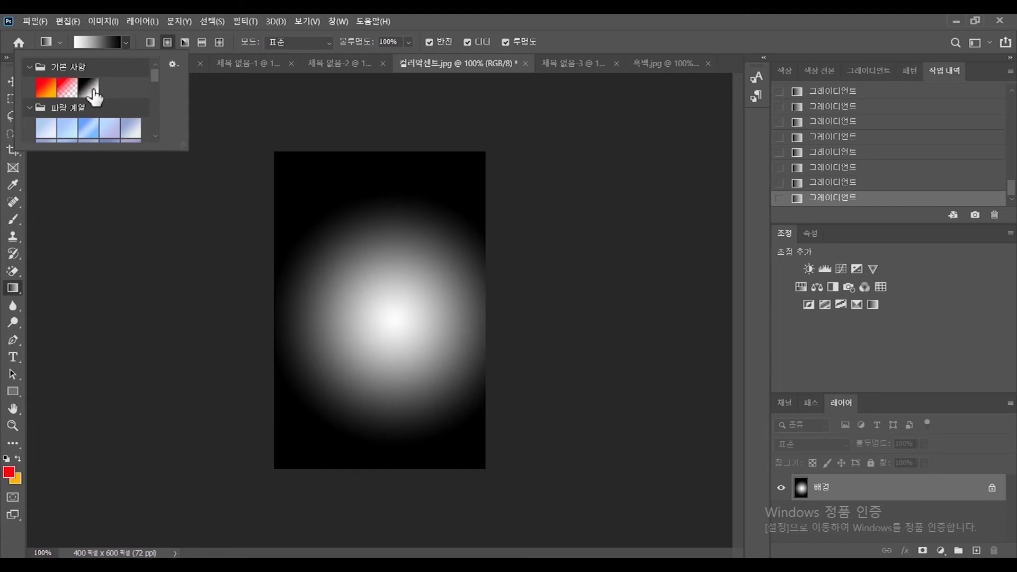
left_click(52, 97)
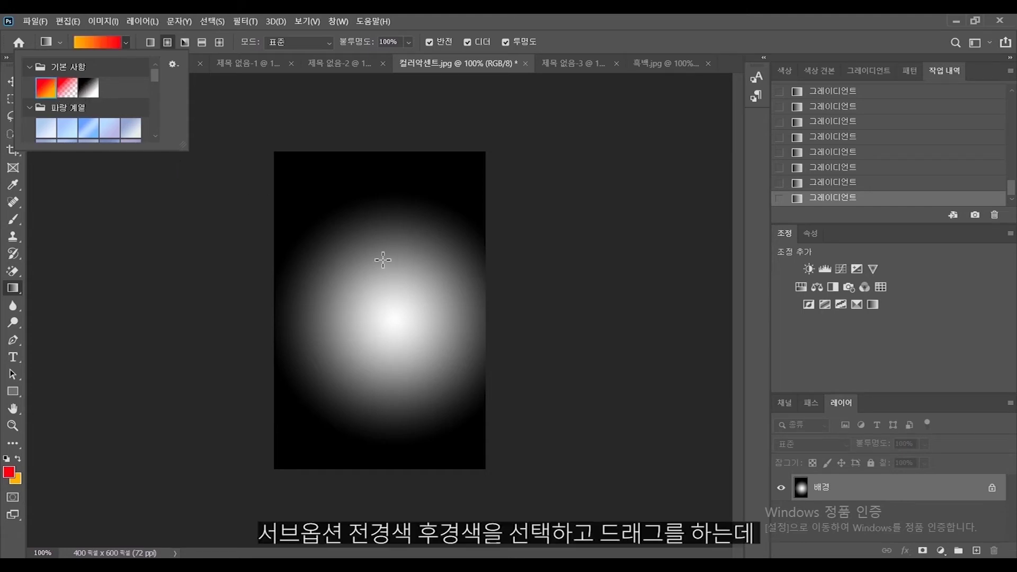
left_click(382, 194)
left_click_drag(383, 194, 389, 396)
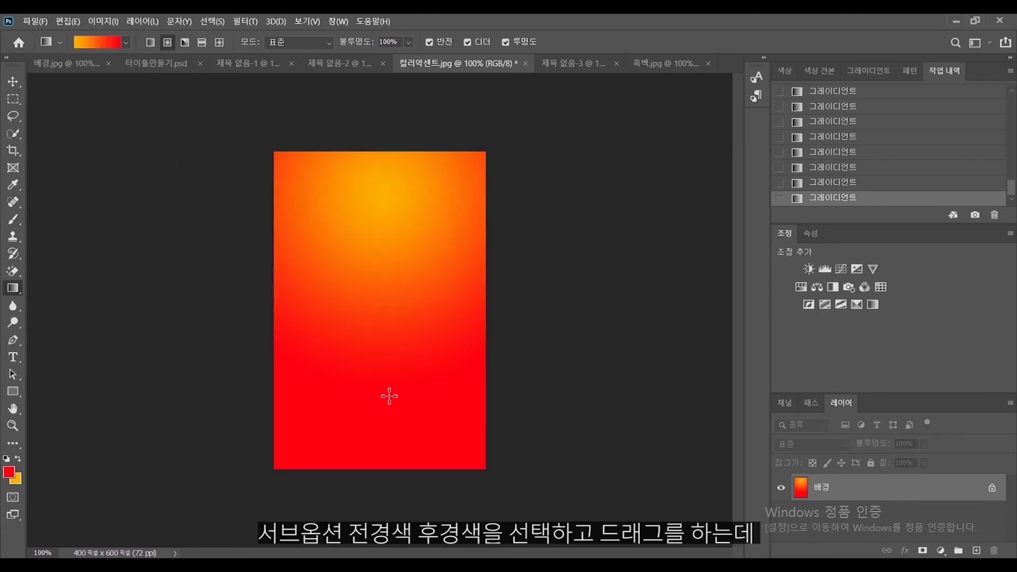
- Switch to the linear gradient style and draw horizontal orange-yellow-to-red gradients of short, medium and nearly full canvas width
left_click(147, 41)
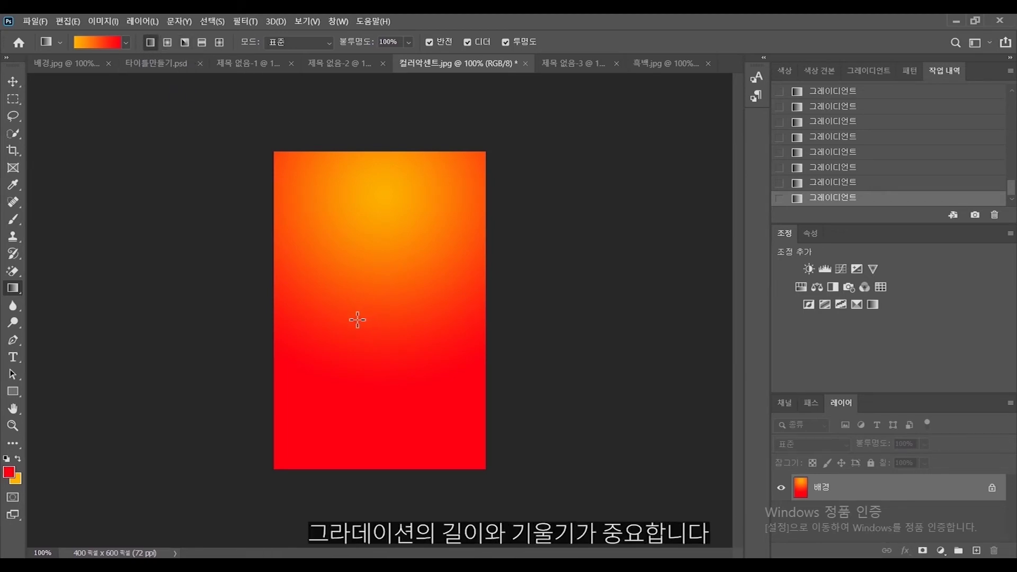
left_click_drag(306, 319, 451, 320)
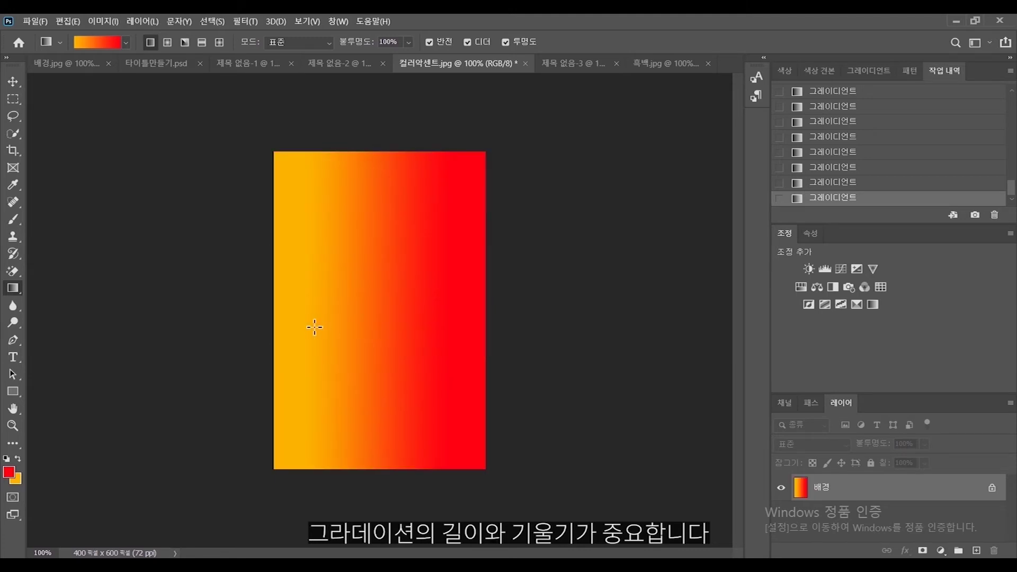
left_click_drag(388, 322, 466, 325)
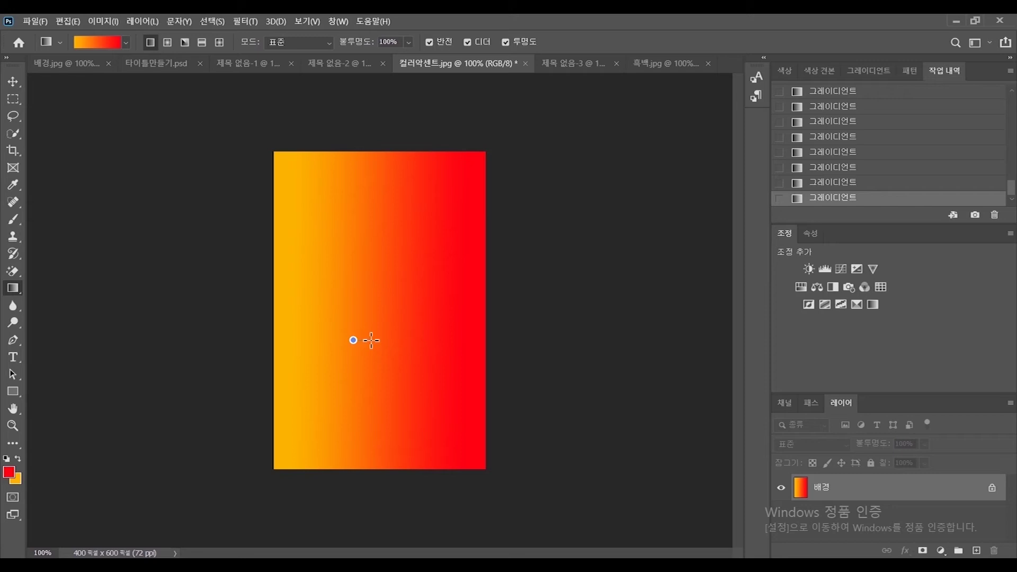
left_click_drag(373, 339, 373, 340)
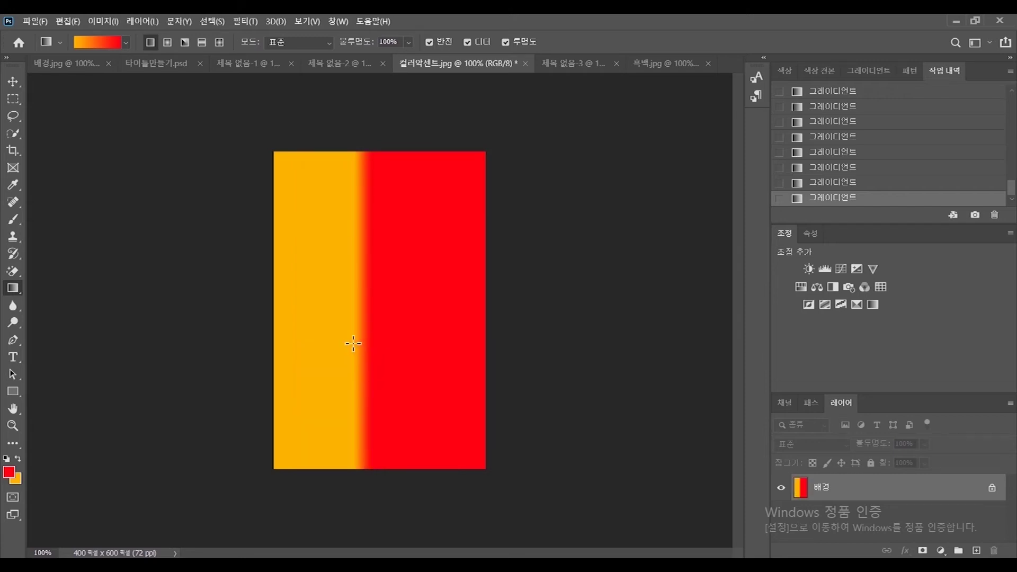
left_click_drag(370, 343, 370, 343)
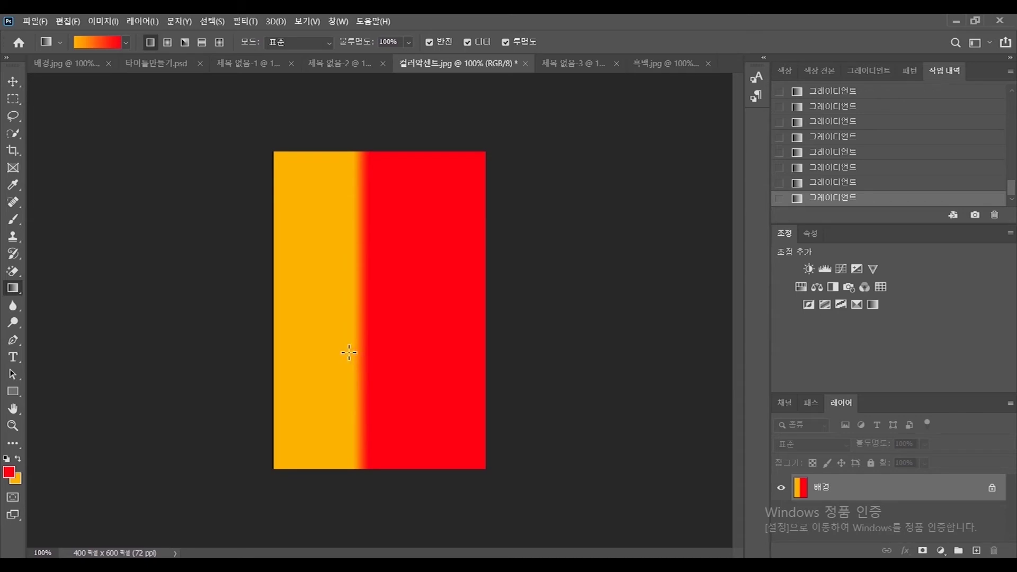
left_click_drag(379, 353, 380, 353)
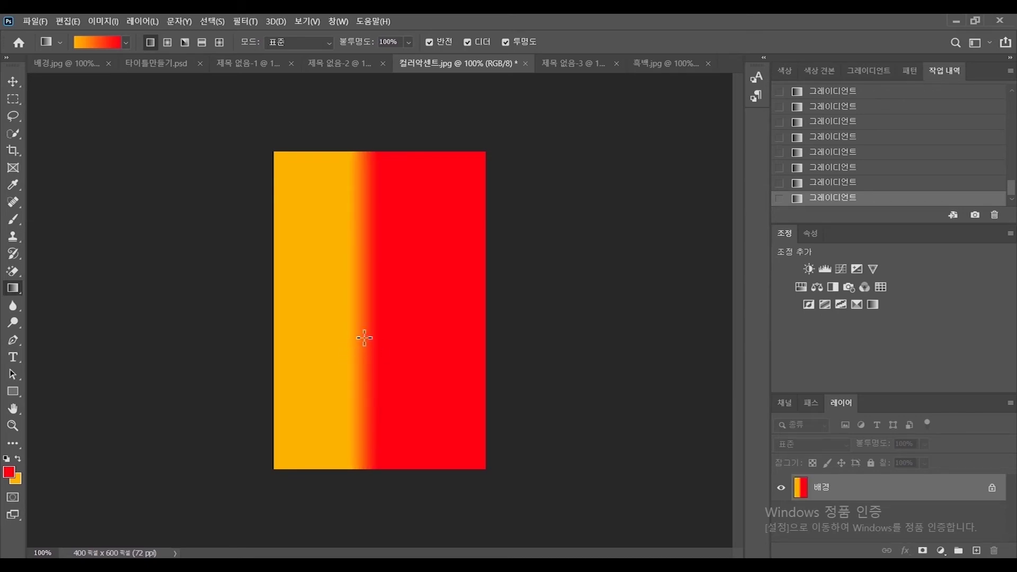
left_click_drag(351, 363, 396, 361)
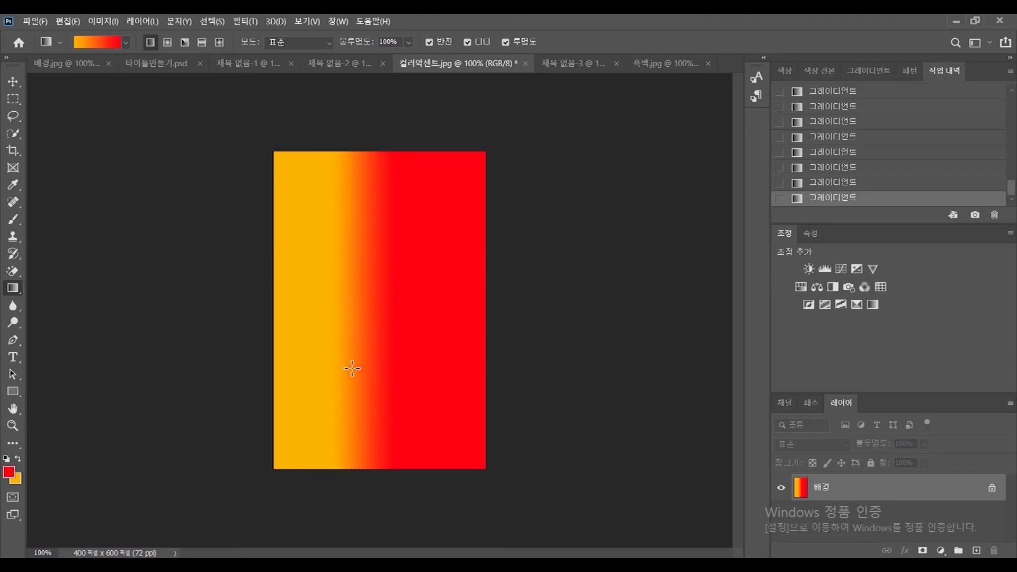
left_click_drag(309, 371, 456, 367)
left_click_drag(306, 366, 500, 365)
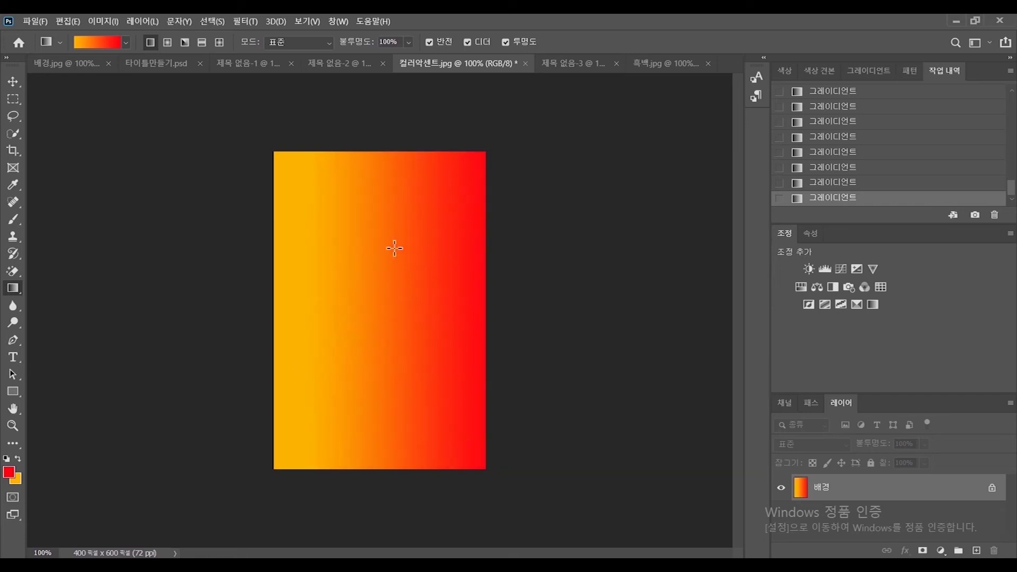
- Draw long and short vertical linear gradients from orange-yellow at the top to red at the bottom, ending with a narrow central transition
left_click_drag(396, 268, 391, 345)
left_click_drag(362, 229, 370, 386)
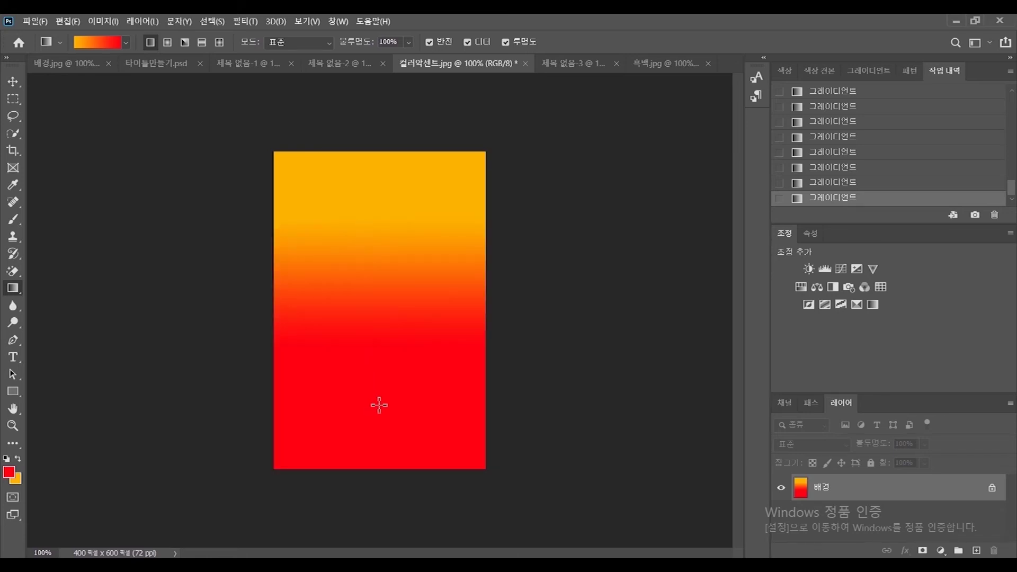
left_click_drag(403, 304, 405, 327)
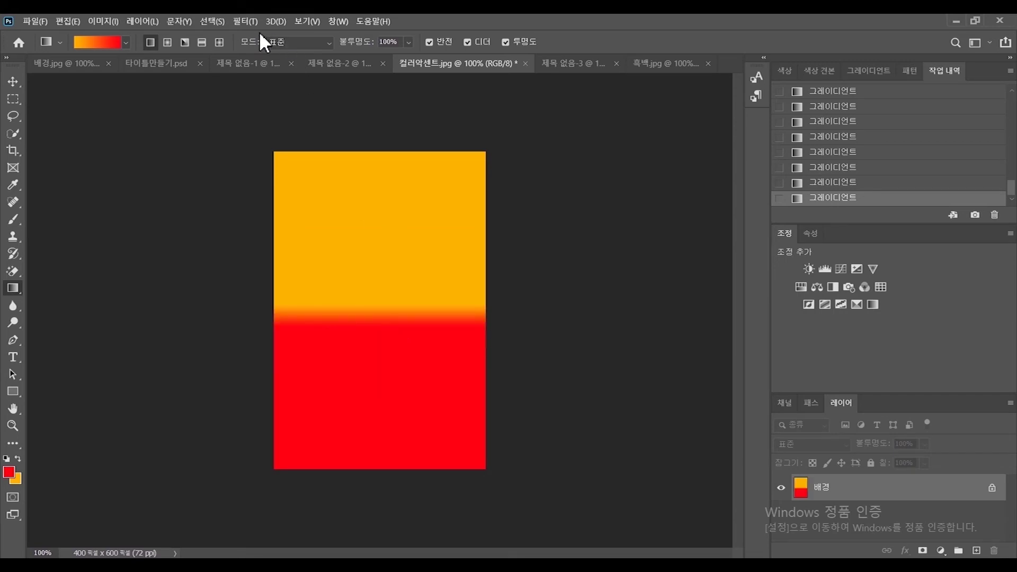
- Turn off Reverse and draw a vertical red-to-orange-yellow linear gradient, followed by diagonal ones rising from the lower-left area of the canvas
left_click(429, 41)
left_click_drag(374, 265, 386, 375)
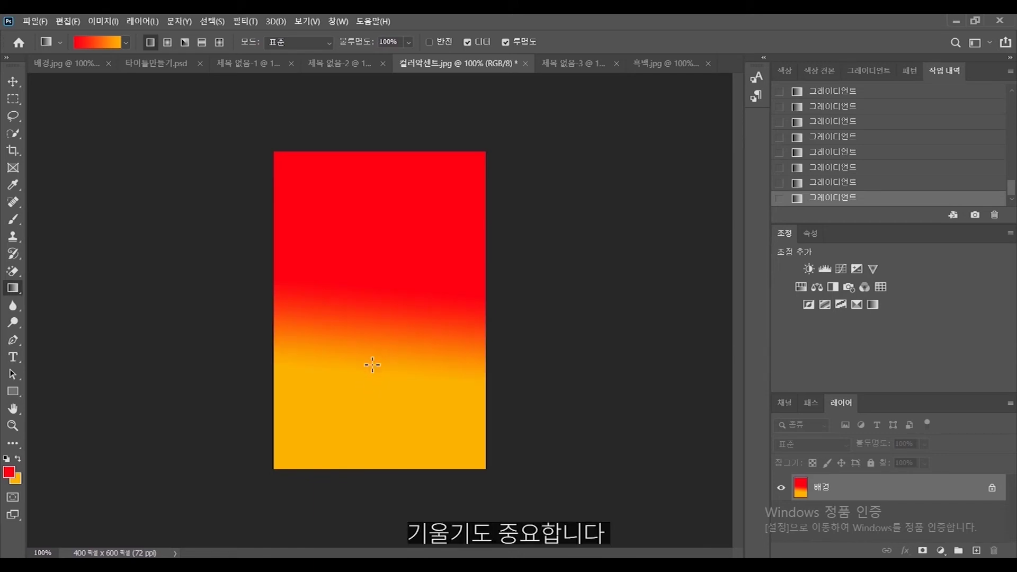
left_click_drag(347, 369, 431, 284)
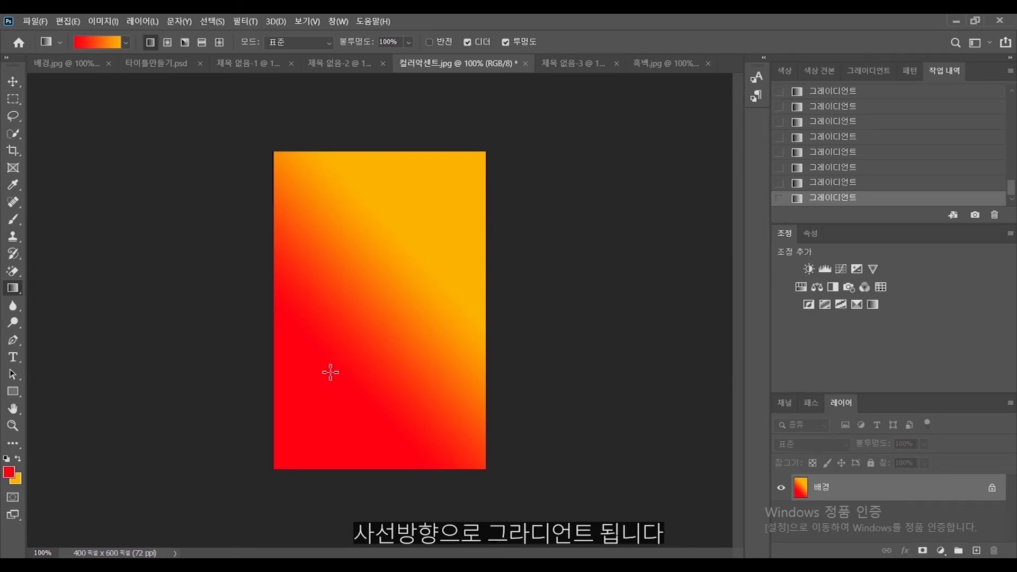
left_click_drag(330, 372, 366, 343)
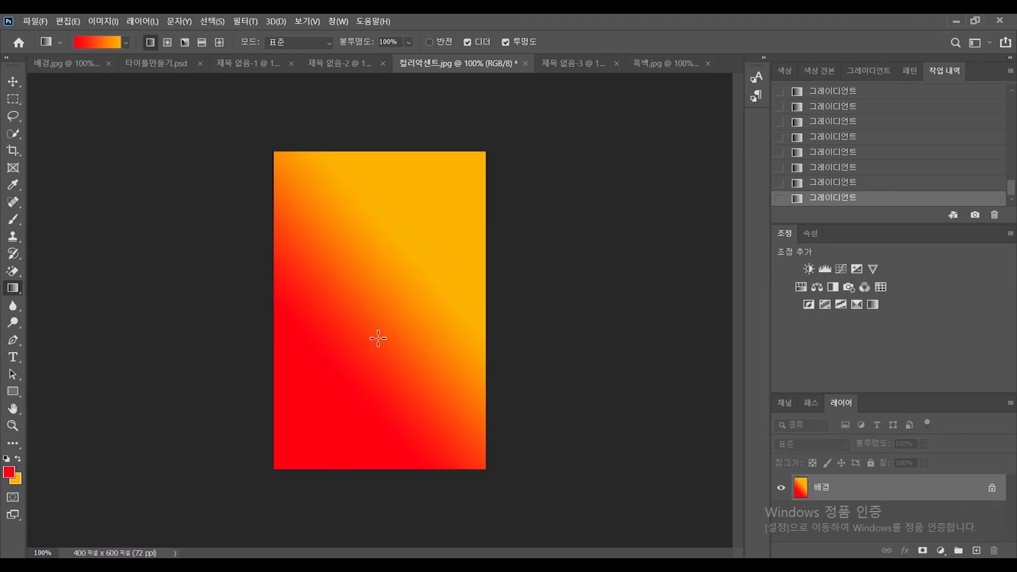
- Draw radial gradients below the canvas centre, red-centred with Reverse off and orange-yellow-centred with Reverse on
left_click(168, 42)
left_click_drag(396, 309, 404, 206)
left_click_drag(391, 362, 400, 212)
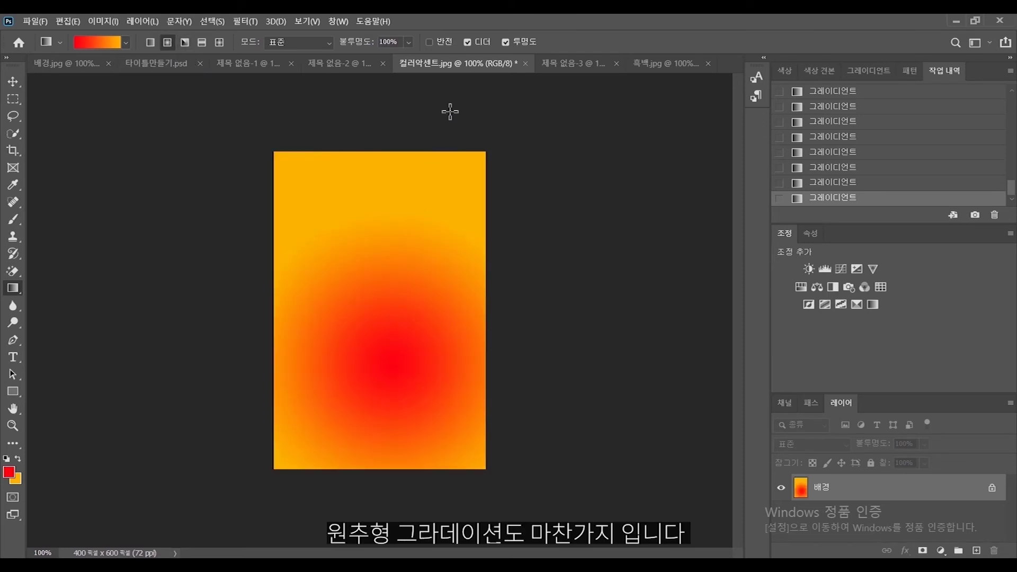
left_click(429, 42)
left_click_drag(391, 303, 397, 170)
left_click_drag(387, 352, 417, 151)
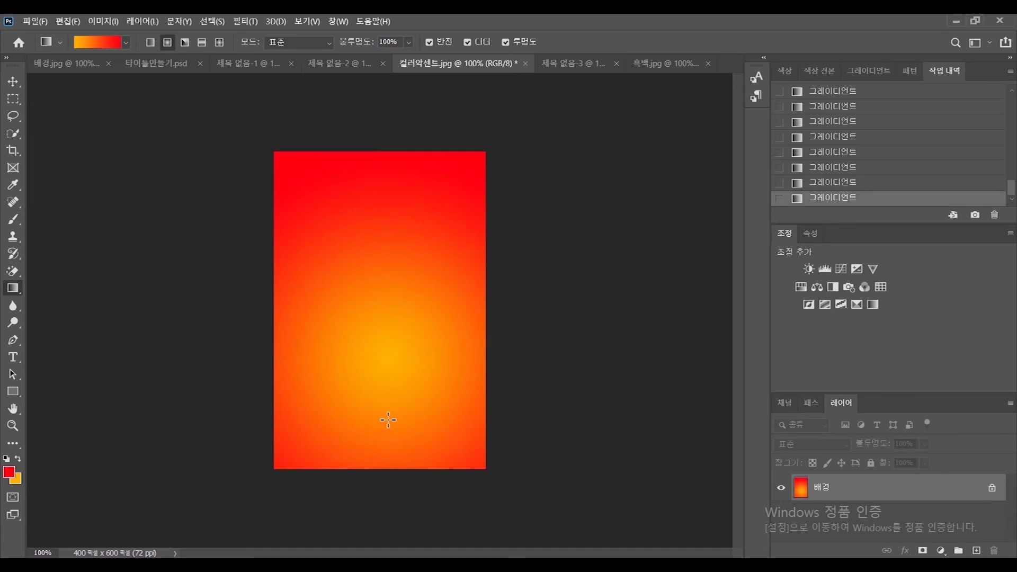
- Revert the photo to its saved version and switch to the Paint Bucket tool
left_click(34, 22)
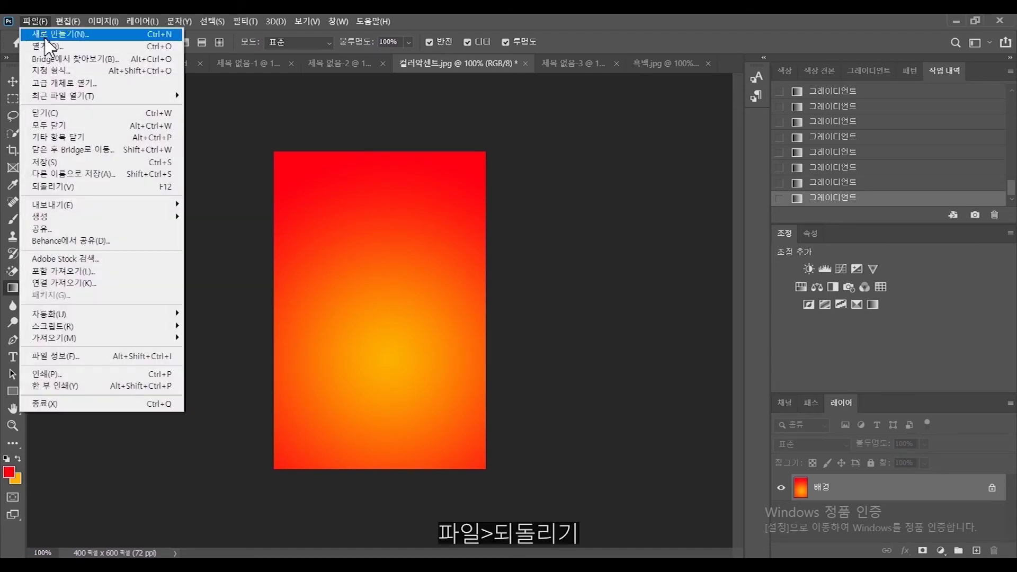
left_click(86, 188)
right_click(12, 287)
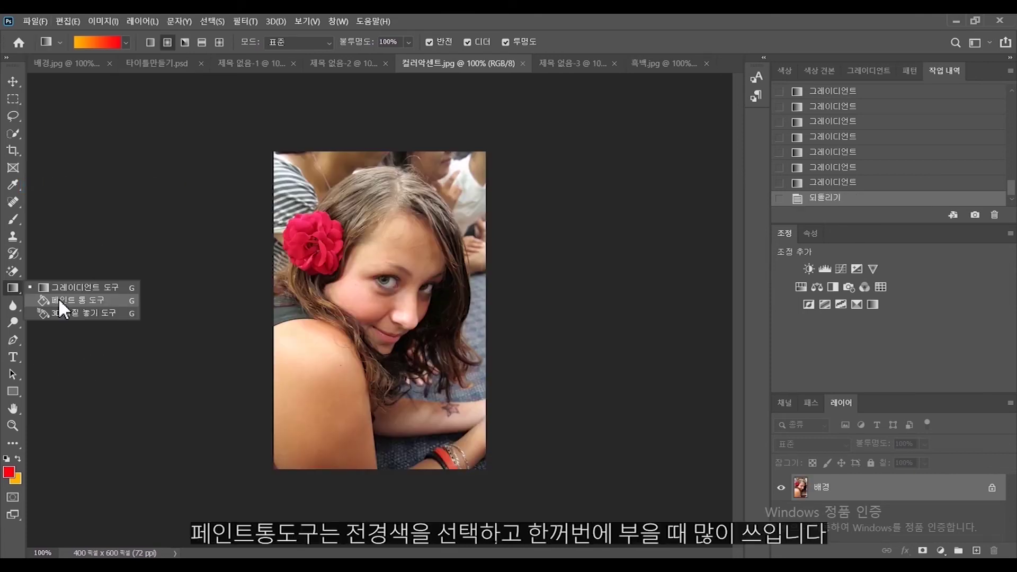
left_click(60, 300)
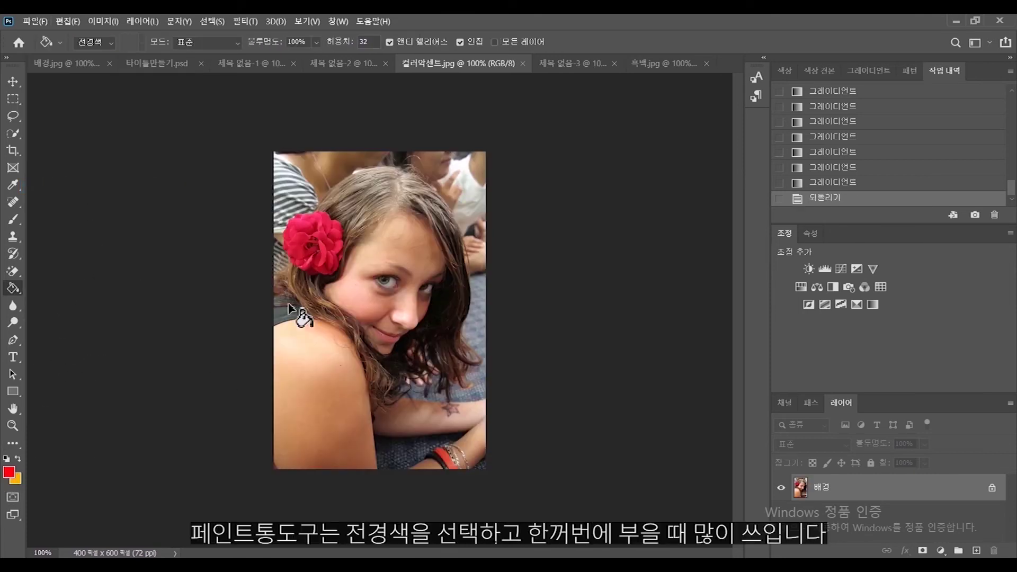
- Fill several spots on the flower and the adjoining hair with the red foreground colour at the current tolerance
left_click(324, 201)
left_click(320, 207)
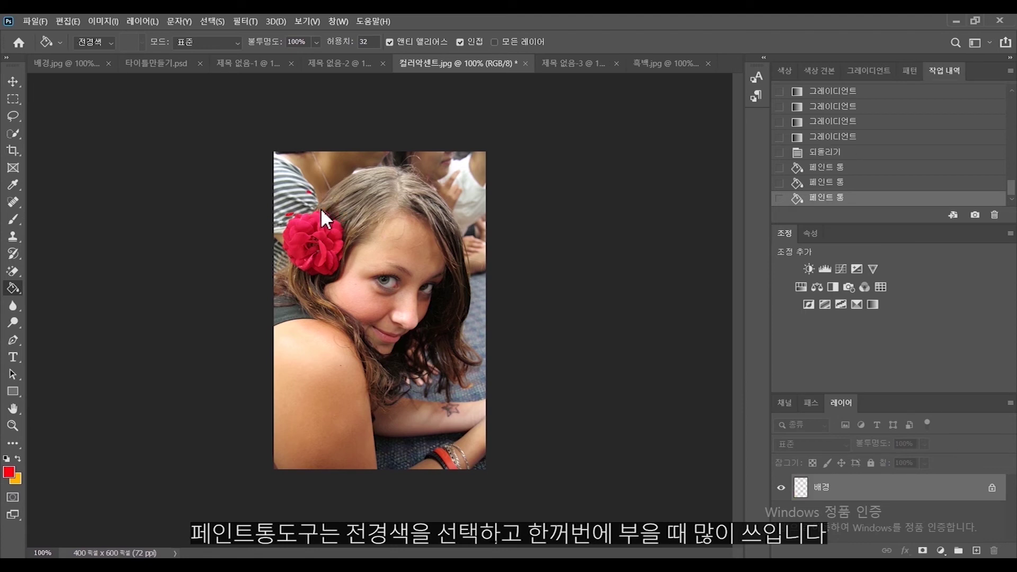
left_click(321, 214)
left_click(321, 220)
left_click(321, 221)
left_click(318, 235)
left_click(315, 248)
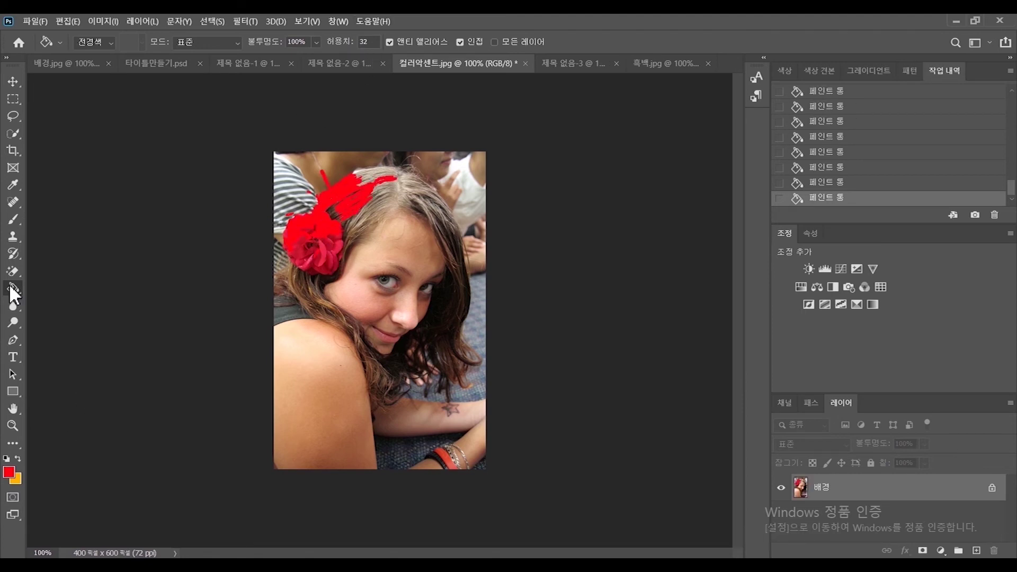
- Set the Paint Bucket tolerance to 100 and fill the hair, face, shoulder, striped shirt and other remaining areas with red
left_click(373, 42)
type("100")
left_click(310, 171)
left_click(337, 274)
left_click(357, 311)
left_click(364, 297)
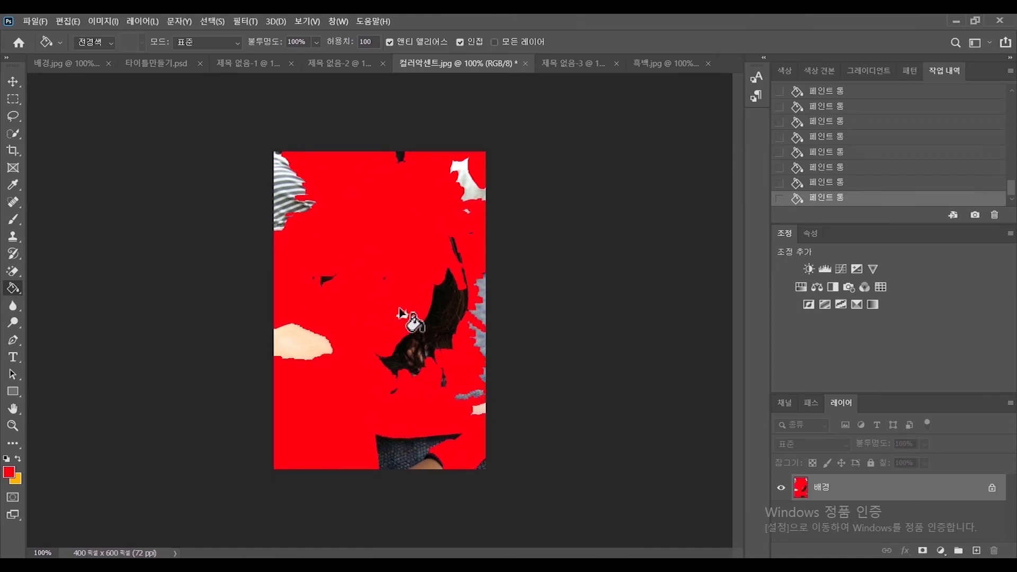
left_click(294, 344)
left_click(280, 177)
left_click(297, 208)
left_click(462, 182)
left_click(461, 175)
left_click(427, 342)
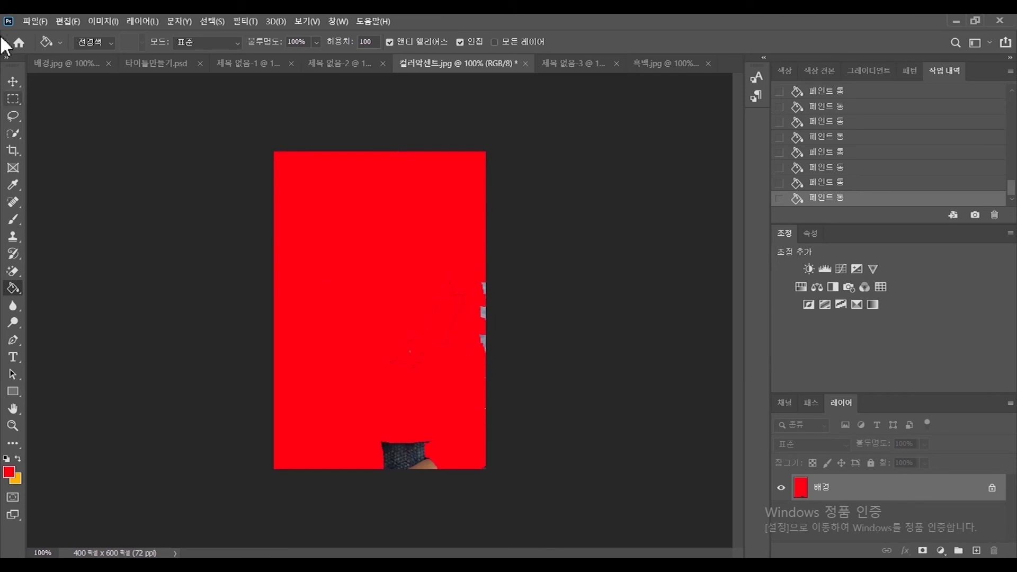
- Undo the last seven Paint Bucket fills
key("ctrl+z")
key("ctrl+z")
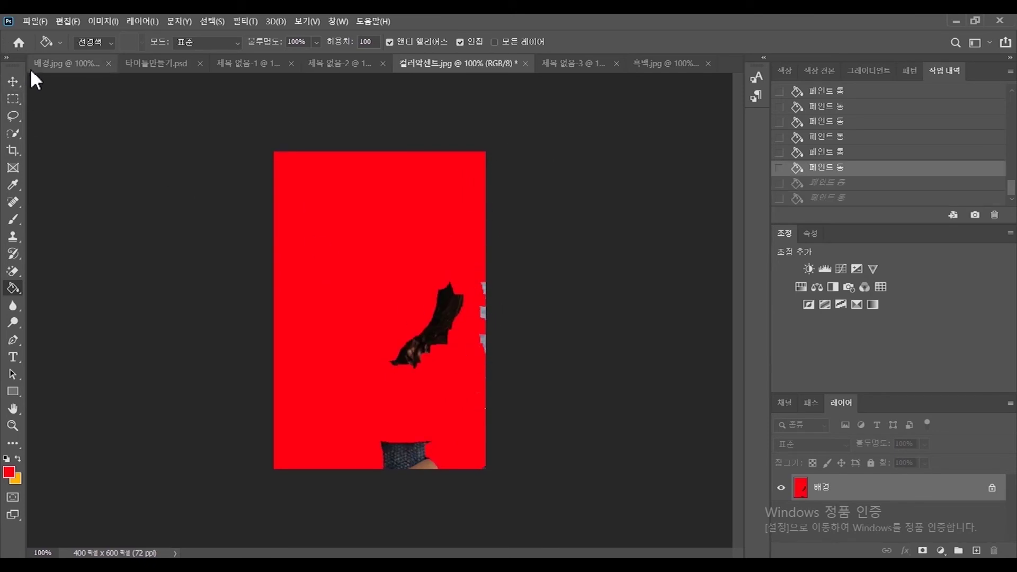
key("ctrl+z")
key("ctrl+z")
key("ctrl+z")
key("ctrl+z")
key("ctrl+z")
- Fill the entire canvas with the red foreground colour using the Fill command
left_click(67, 21)
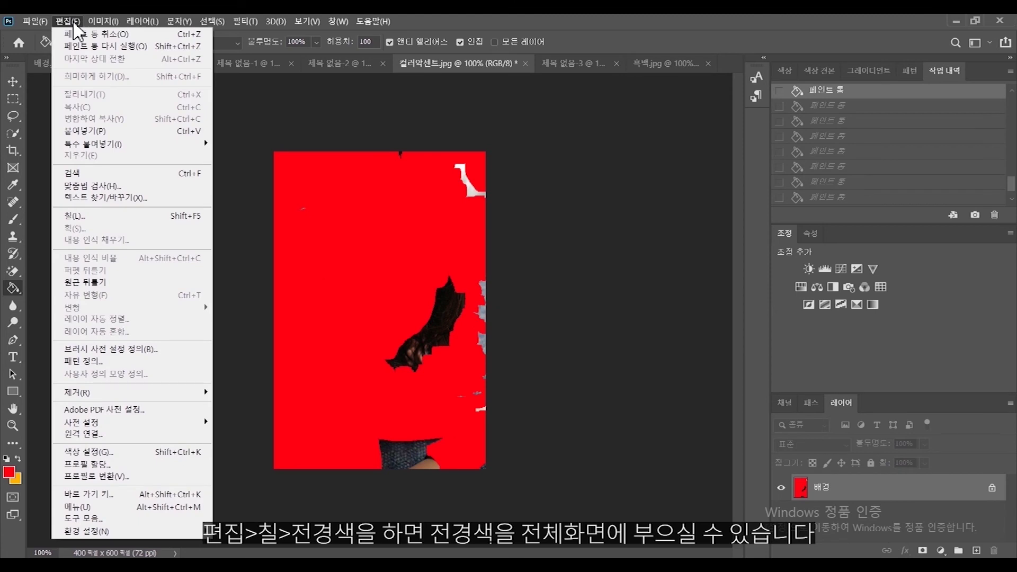
left_click(117, 216)
left_click(611, 146)
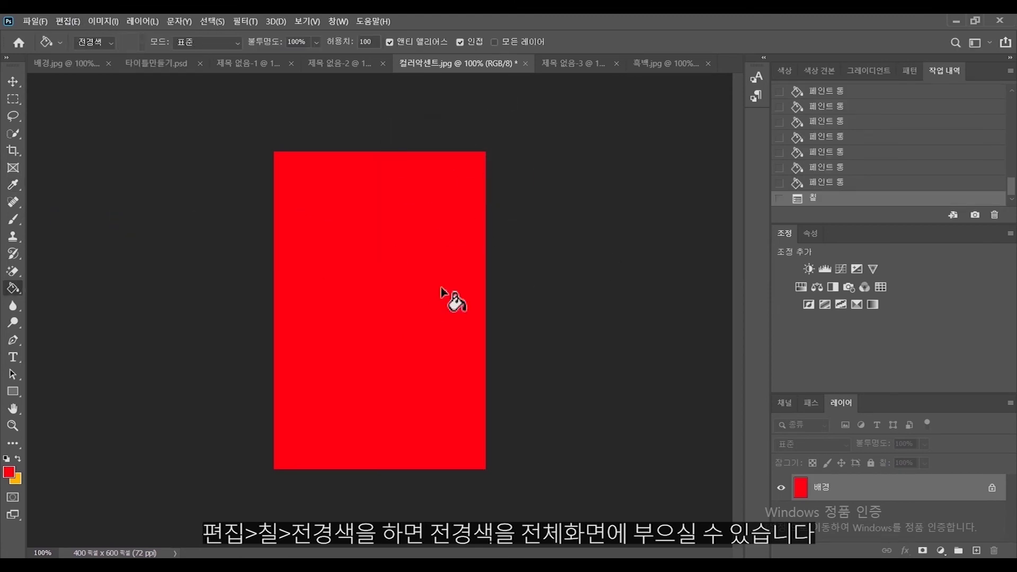
- Revert the photo to its saved version and set up the Blur tool with a brush size of 90
key("F12")
left_click_drag(18, 306, 37, 306)
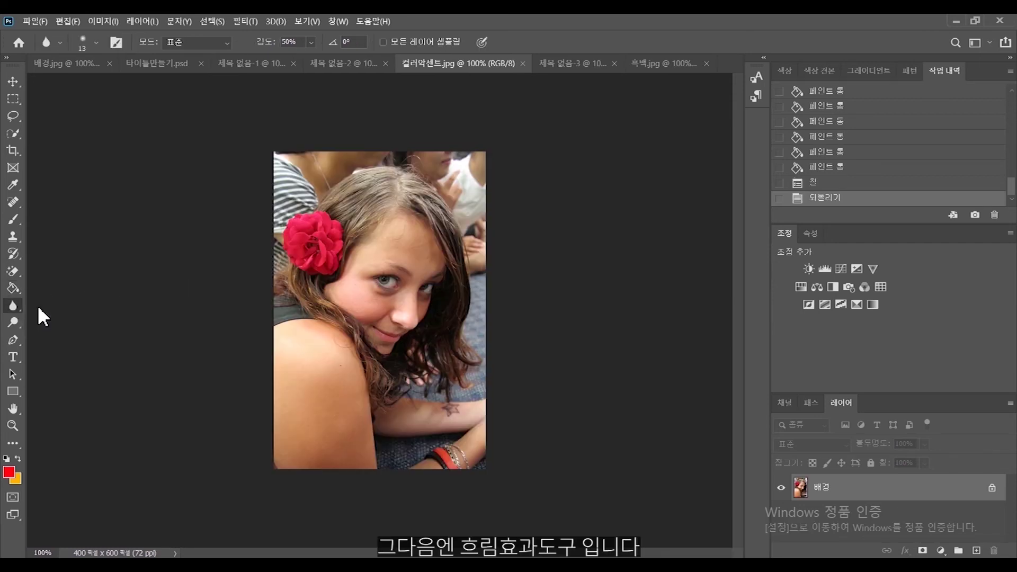
key("bracketright")
key("bracketright")
key("bracketright")
key("bracketright")
key("bracketright")
key("bracketright")
key("bracketright")
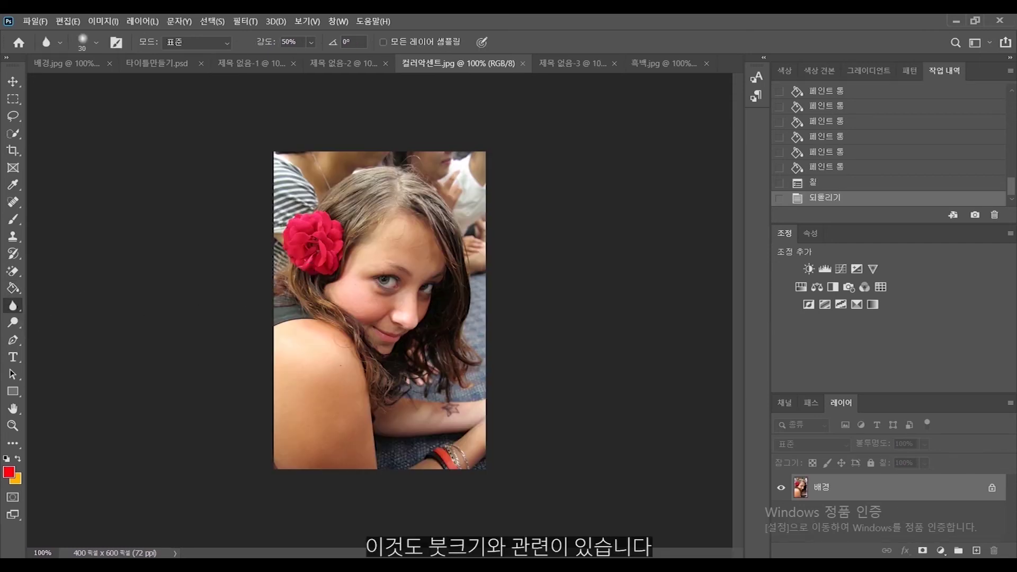
key("bracketright")
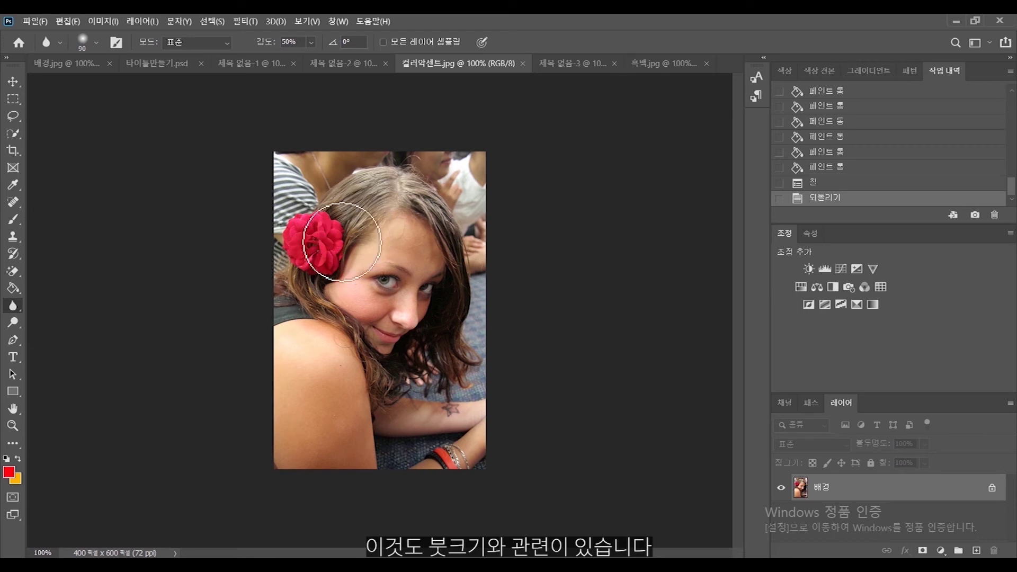
- Blur the red flower in the woman's hair with repeated dabs at 50% strength
left_click(333, 226)
left_click(332, 227)
left_click(295, 239)
left_click(307, 246)
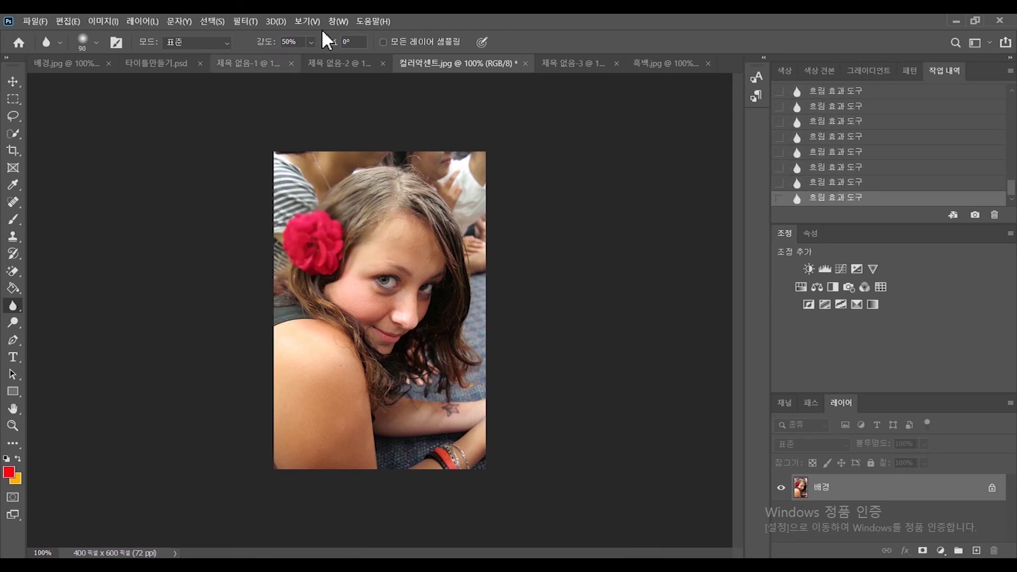
- Sharpen the woman's left-hand eye with repeated Sharpen tool dabs at brush size 60 and 50% strength
key("z")
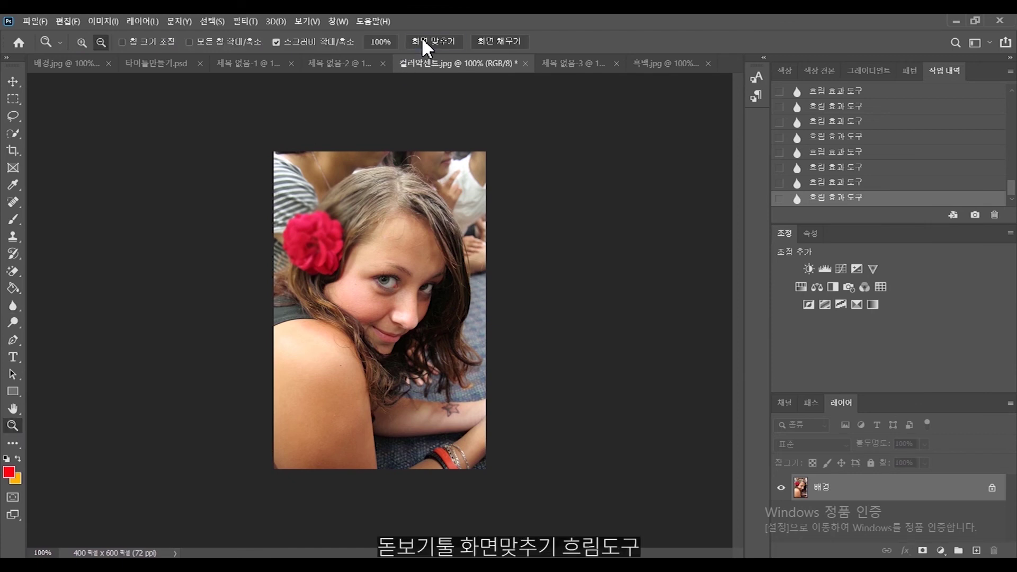
left_click(423, 41)
key("r")
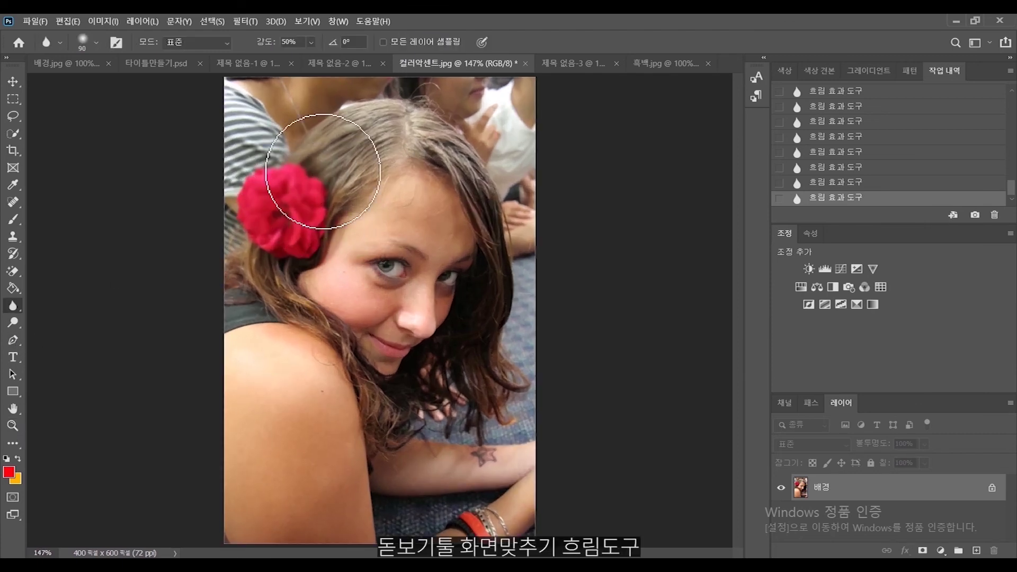
right_click(21, 311)
left_click(53, 317)
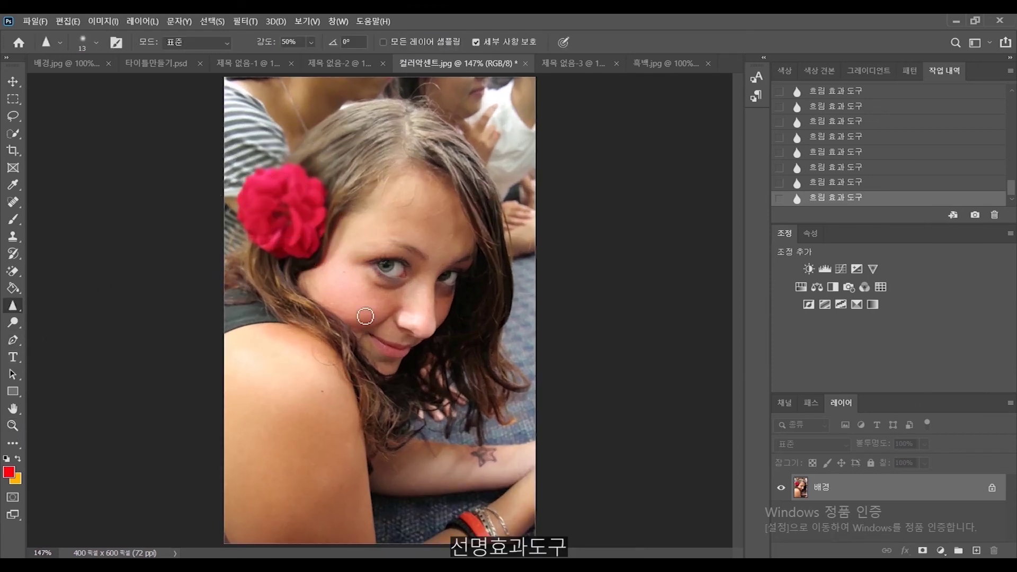
key("bracketright")
key("bracketright")
key("bracketright")
key("bracketright")
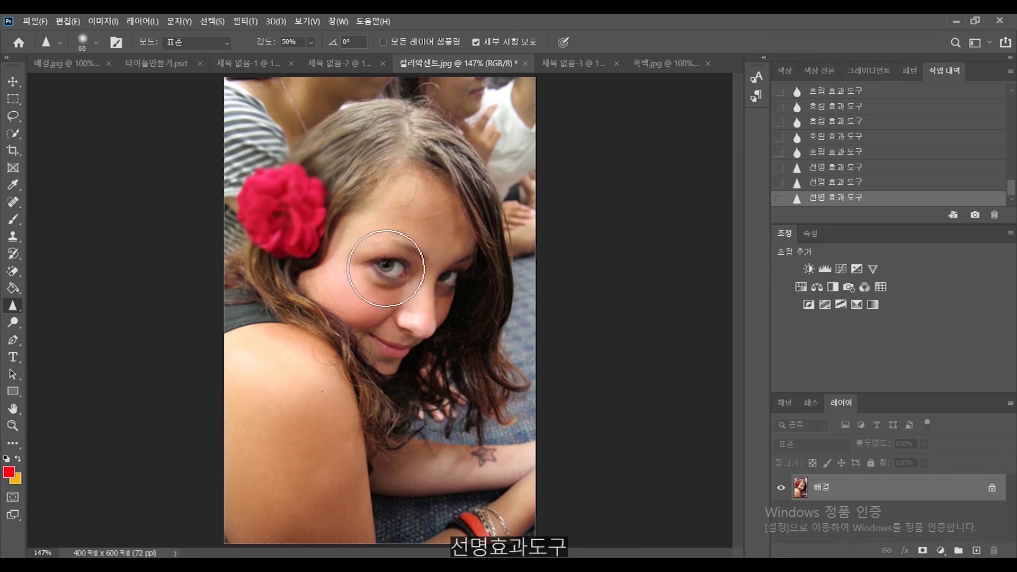
left_click(385, 268)
left_click(386, 269)
left_click(386, 268)
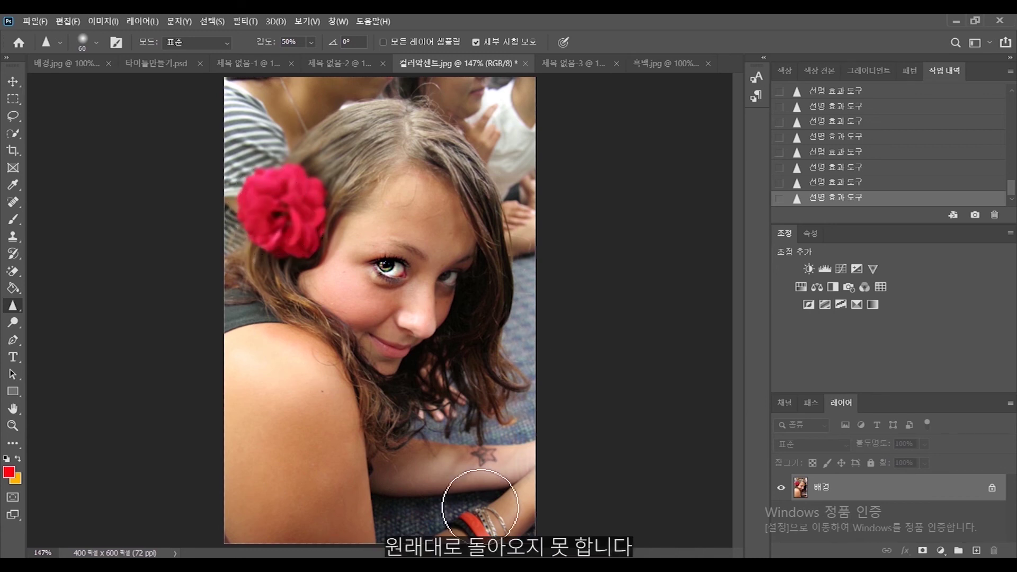
- Smudge the red flower's upper edge across the hair onto the forehead with the Smudge tool at size 45 and 50% strength
key("shift+r")
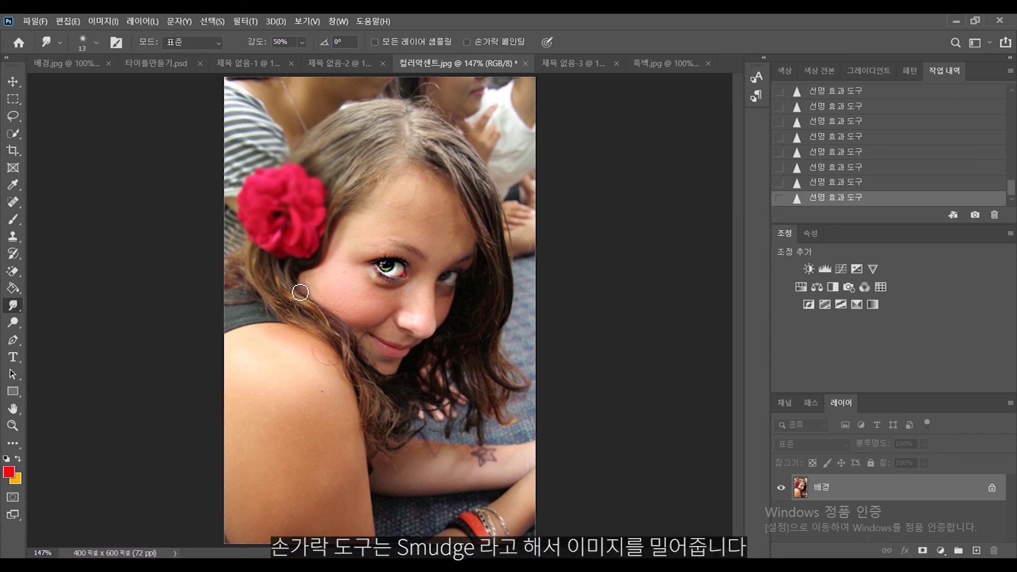
key("bracketright")
key("bracketright")
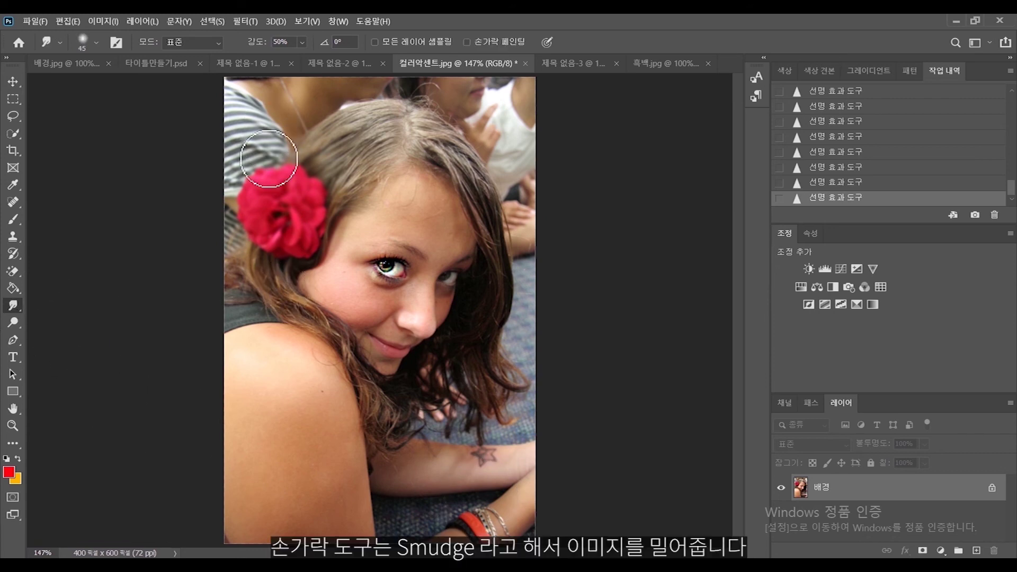
left_click_drag(291, 176, 402, 204)
- Restore the photo to its original opening state in the history
left_click(34, 21)
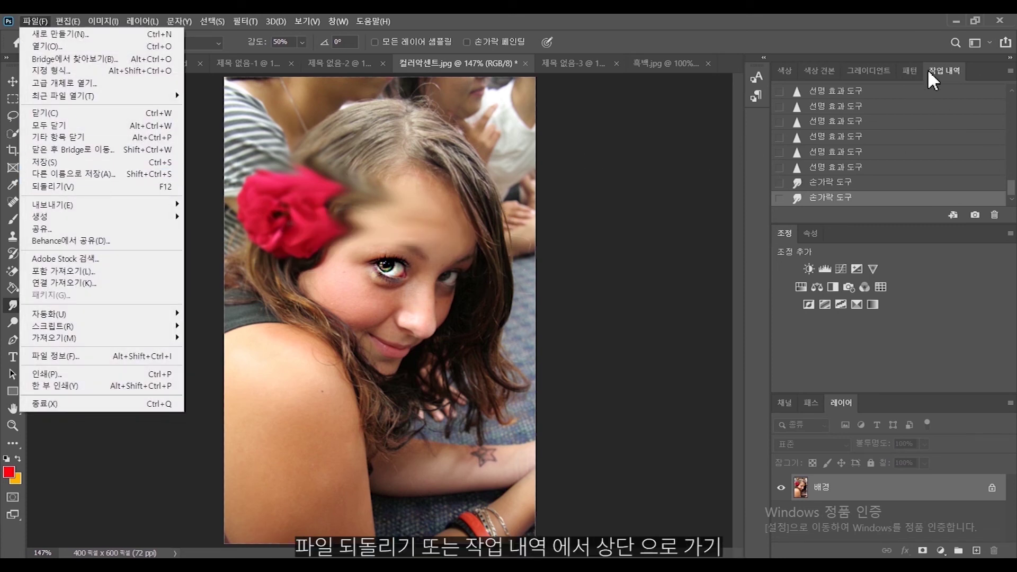
left_click_drag(1013, 196, 1014, 95)
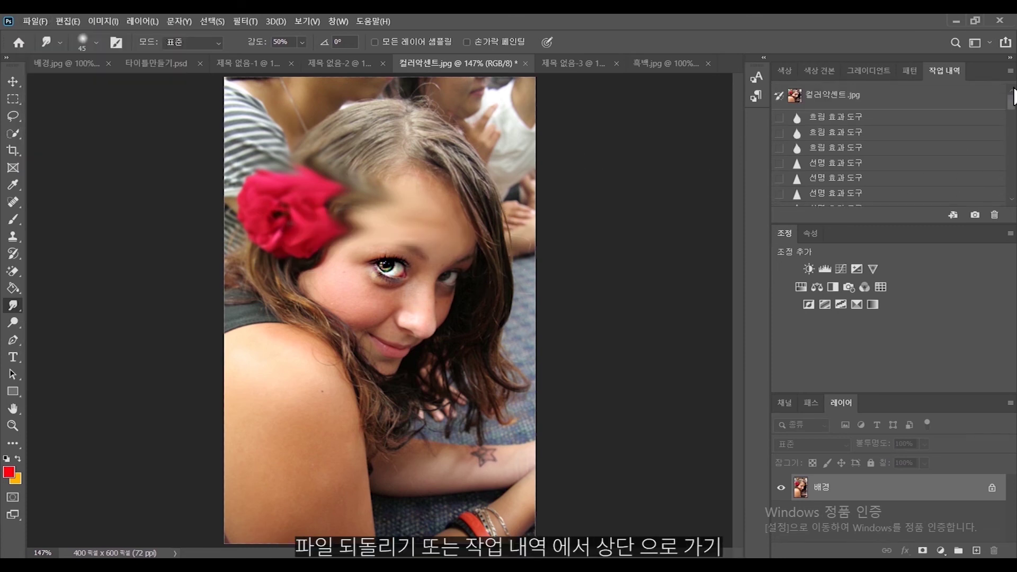
left_click(856, 98)
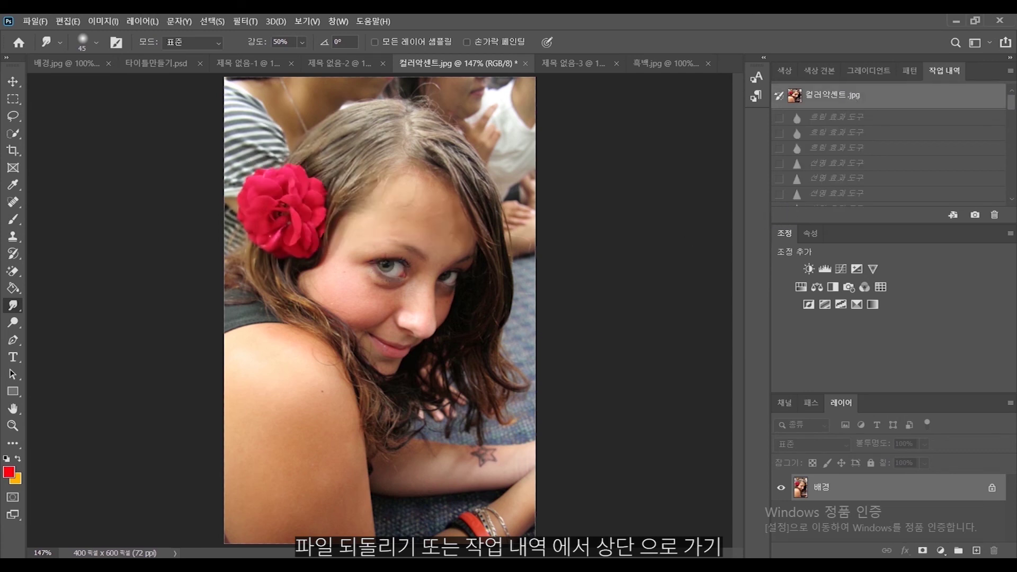
- Lighten the woman's left-hand eye with repeated Dodge tool dabs at size 65, midtones range and 50% exposure
right_click(13, 321)
left_click(48, 323)
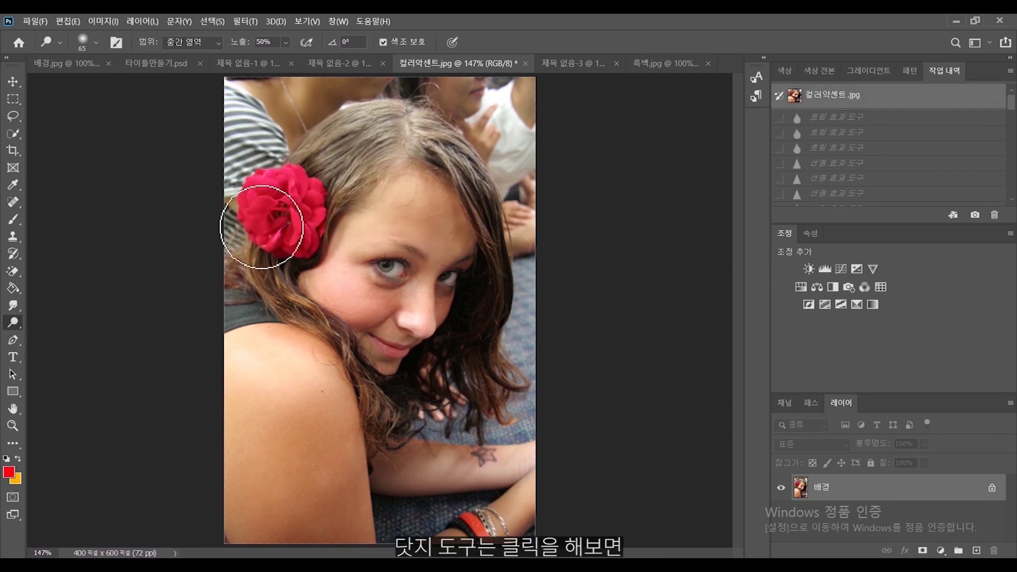
left_click(388, 264)
left_click(388, 269)
left_click(388, 269)
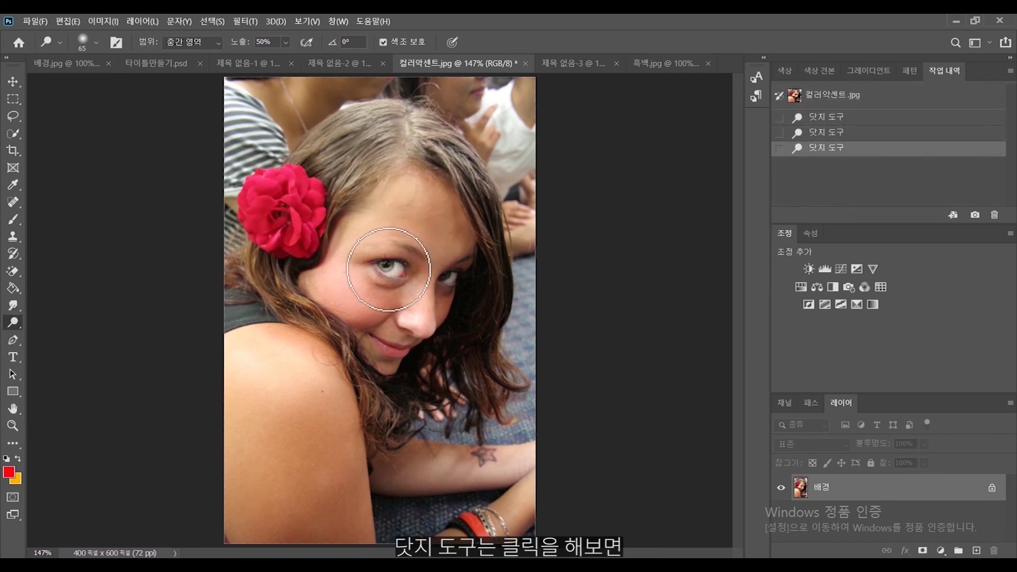
left_click(389, 269)
left_click(388, 269)
left_click(388, 269)
left_click(389, 269)
left_click(388, 269)
left_click(388, 270)
left_click(388, 269)
left_click(388, 269)
- Enlarge the Dodge brush to 150 and lighten a wider area around the same eye and cheek
key("bracketright")
key("bracketright")
key("bracketright")
key("bracketright")
key("bracketright")
key("bracketright")
left_click(387, 293)
left_click(387, 293)
left_click(387, 293)
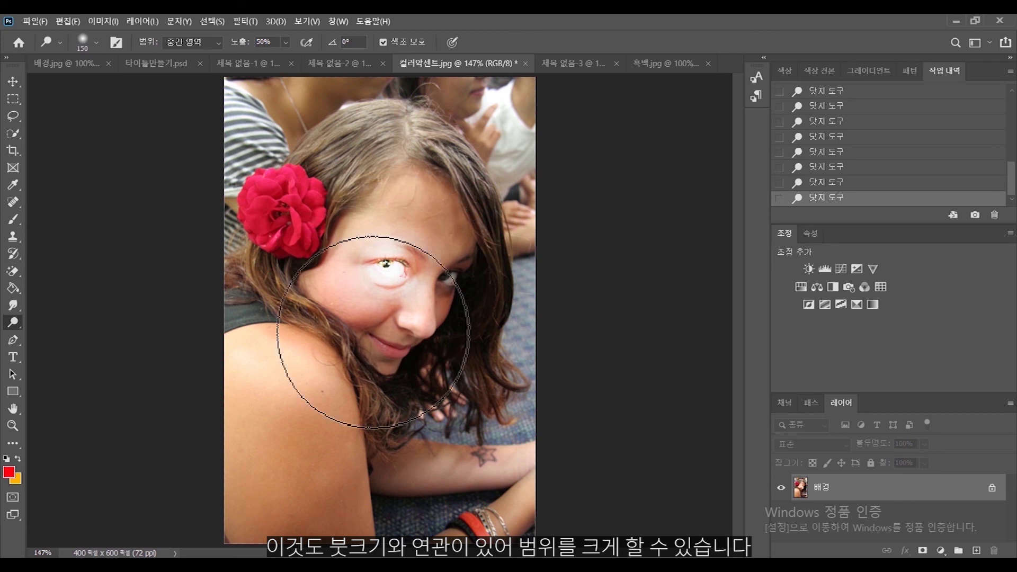
- Darken the centre of the red flower with repeated Burn tool dabs at size 65, midtones range and 50% exposure
right_click(15, 324)
left_click(80, 333)
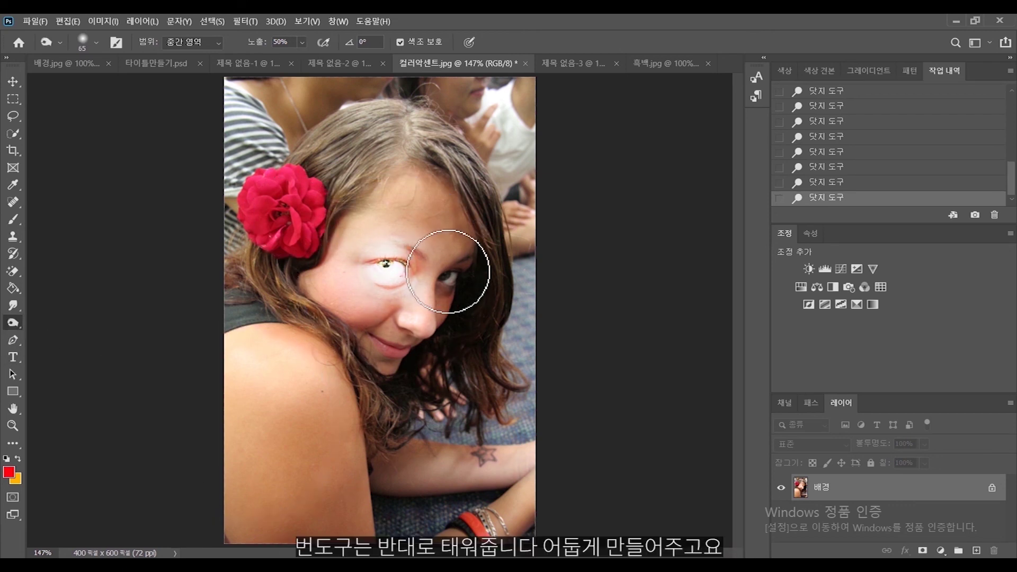
left_click(290, 233)
left_click(289, 227)
left_click(289, 223)
left_click(289, 223)
left_click(289, 223)
left_click(289, 223)
left_click(289, 223)
left_click(289, 223)
- Desaturate the lower and outer petals of the red flower with the Sponge tool at size 65 and 50% flow
right_click(20, 325)
left_click(84, 348)
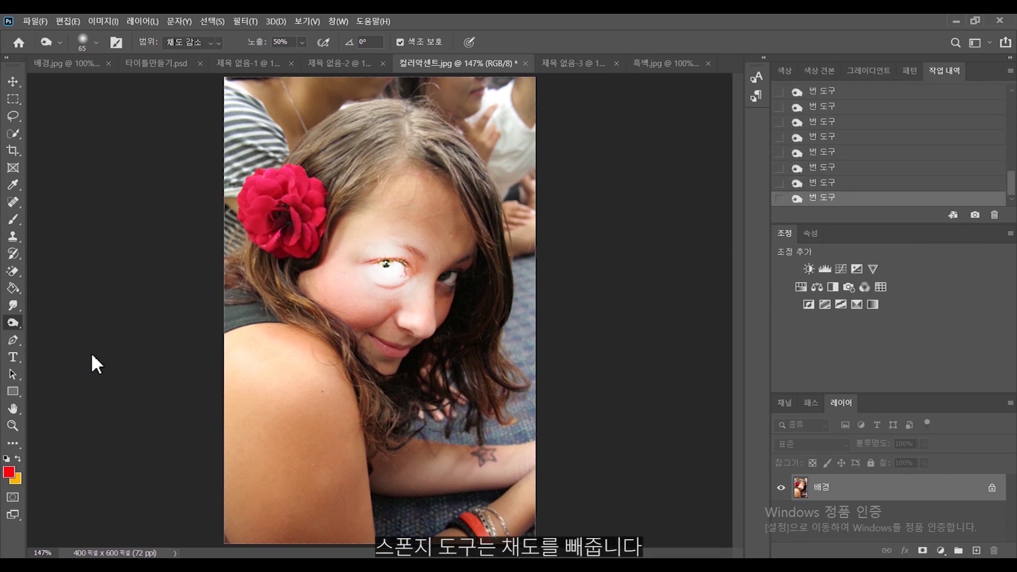
left_click(293, 239)
left_click(293, 239)
left_click(302, 228)
left_click(307, 217)
left_click(318, 221)
left_click(321, 223)
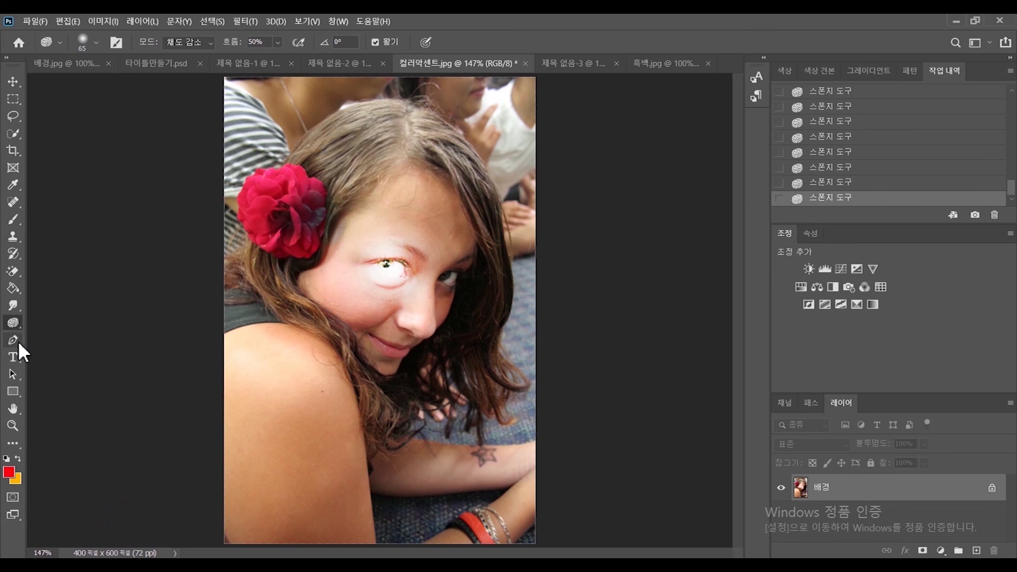
- Revert the photo to its saved version and add the red horizontal text "안녕" at 130 pt across the face
left_click(33, 21)
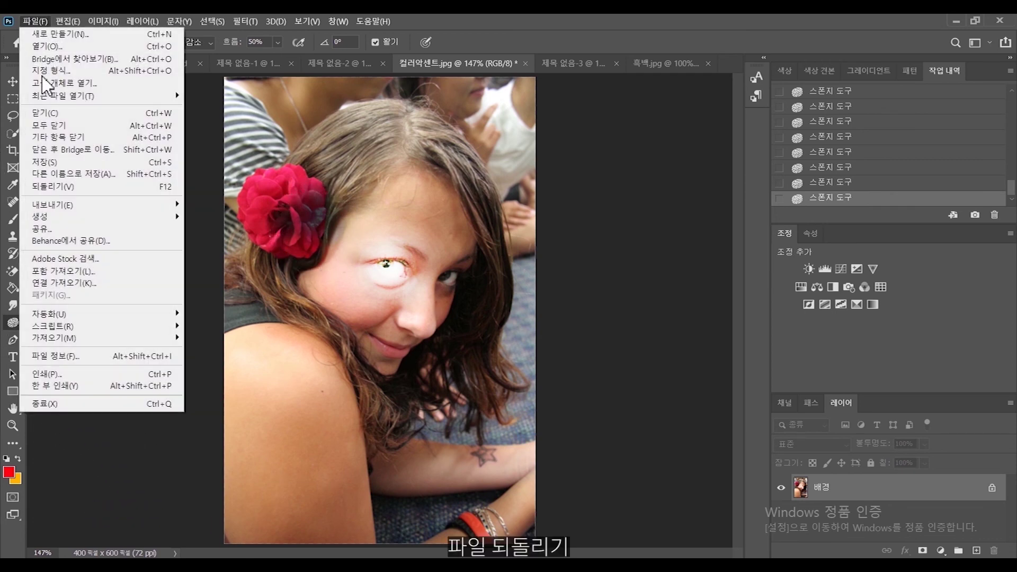
left_click(49, 192)
left_click(18, 359)
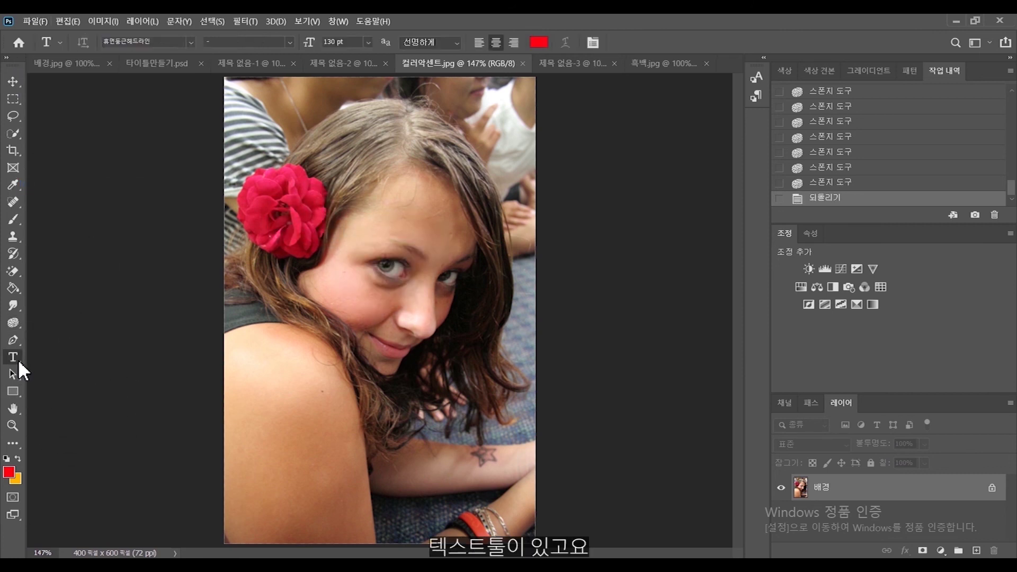
left_click(328, 342)
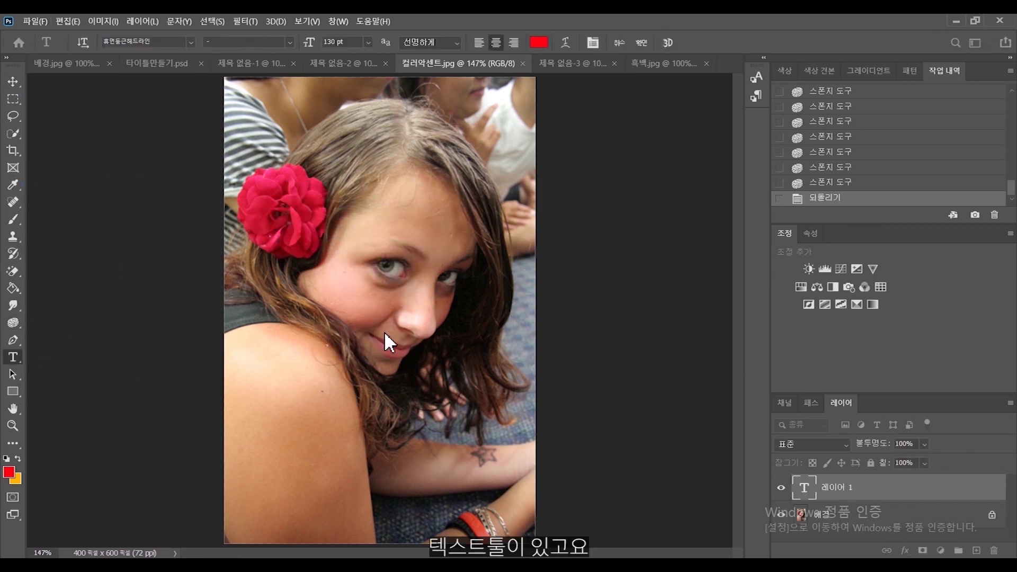
type("안녕")
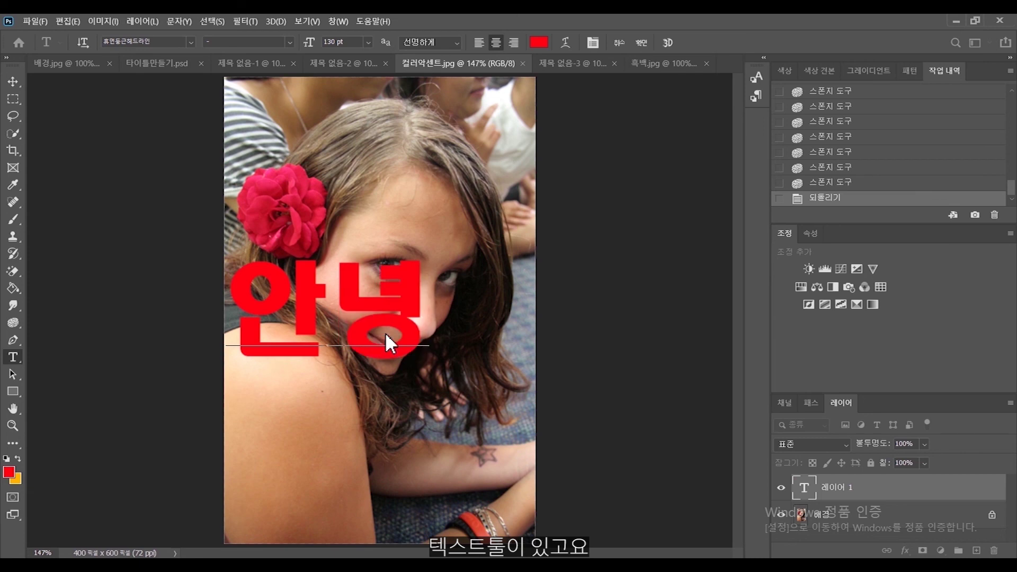
- Show the character settings, select the whole "안녕" text and try 14 pt before setting its size to 30 pt
left_click(338, 22)
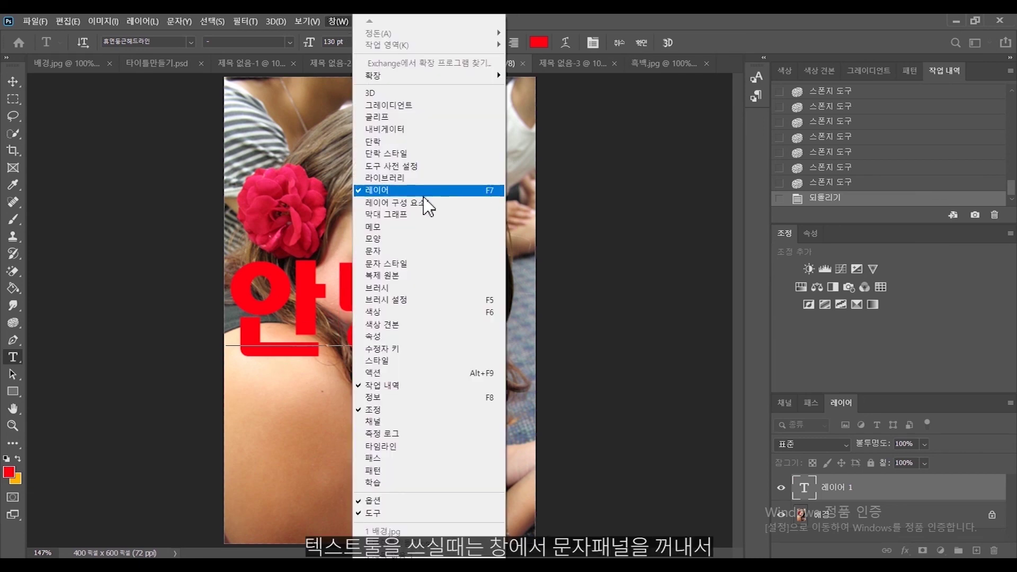
left_click(419, 251)
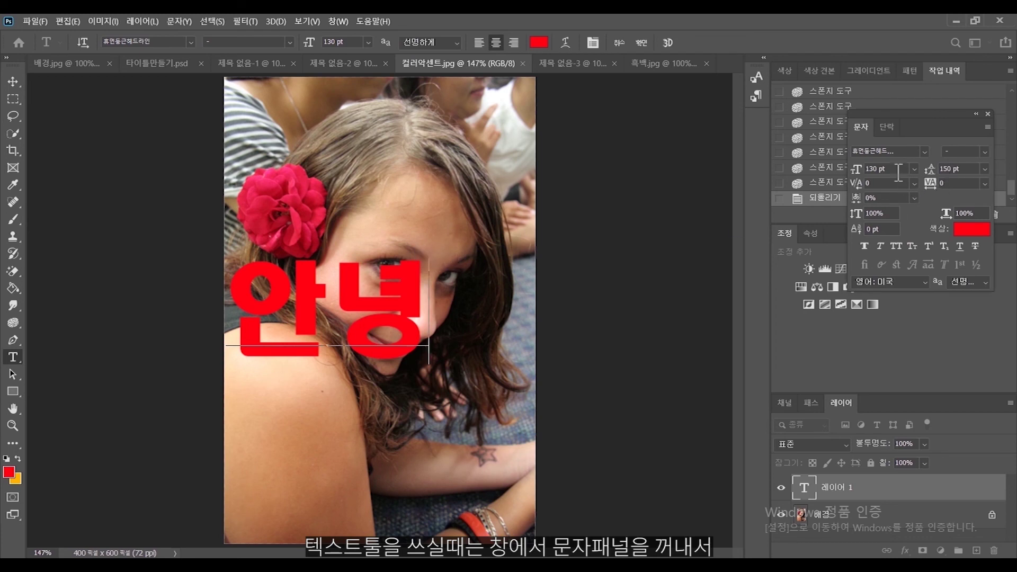
left_click_drag(397, 303, 247, 322)
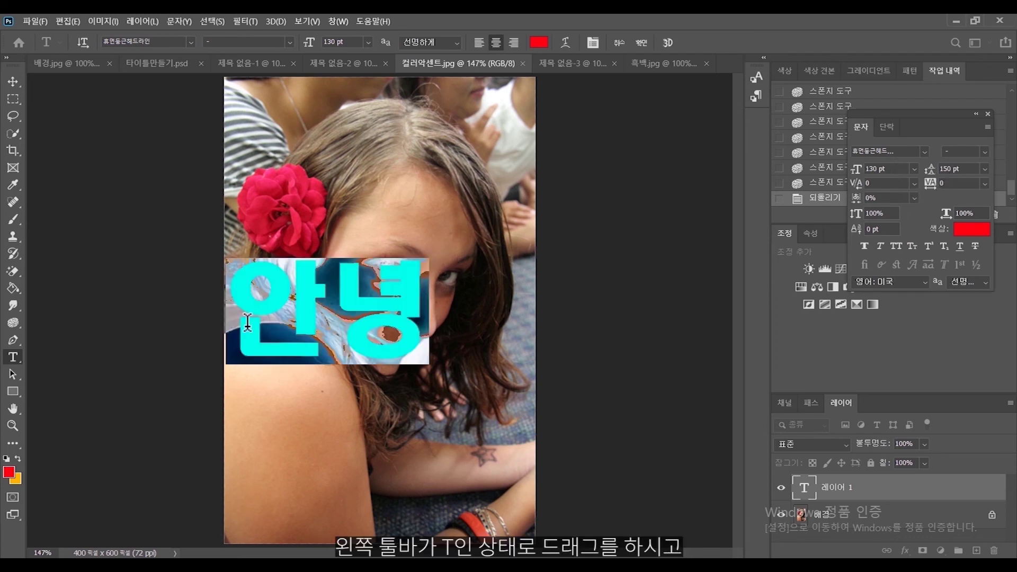
left_click(915, 169)
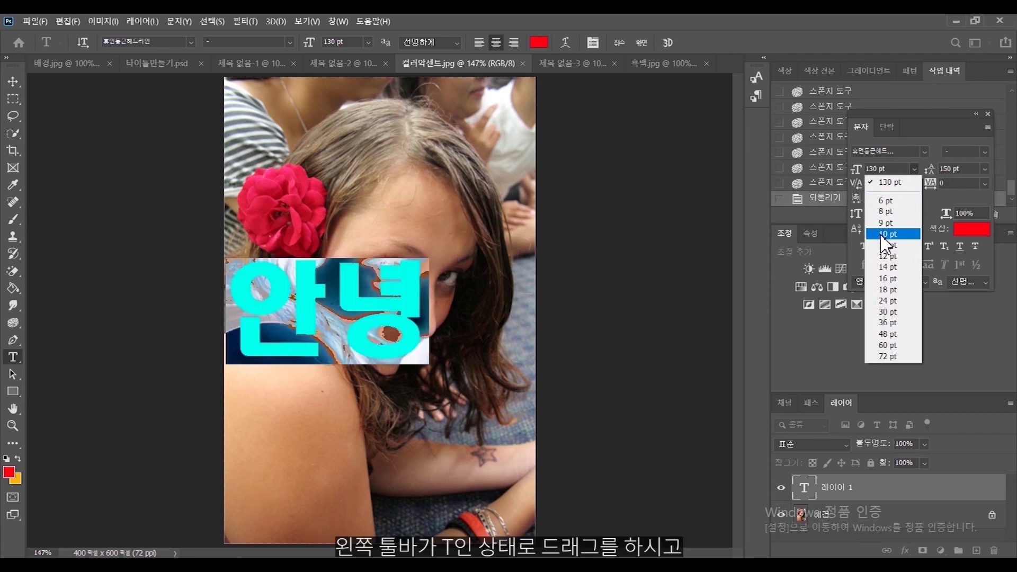
left_click(890, 270)
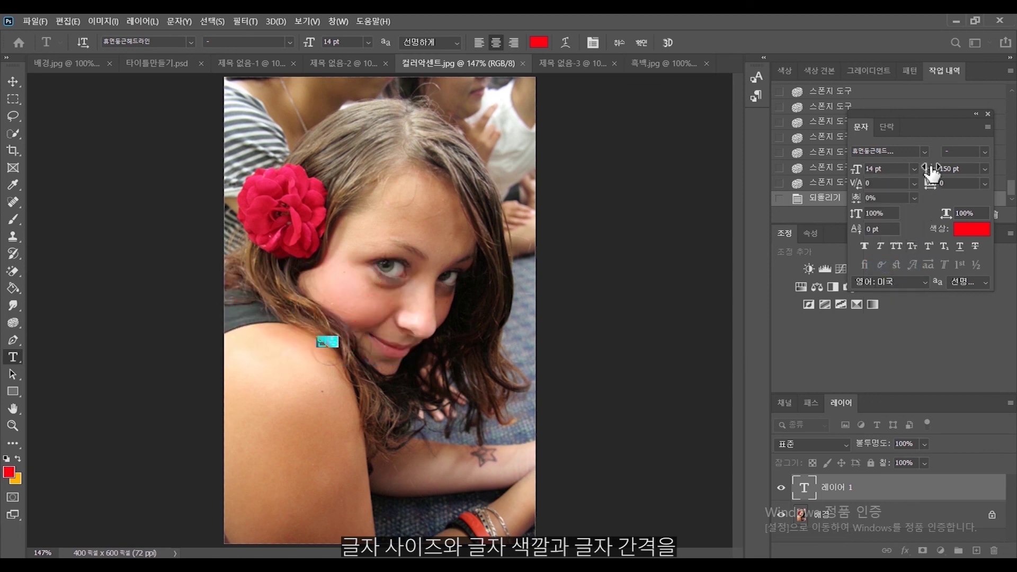
left_click(914, 168)
left_click(889, 305)
- Change the colour of the selected "안녕" text to dark blue
left_click(971, 229)
left_click_drag(514, 204, 517, 193)
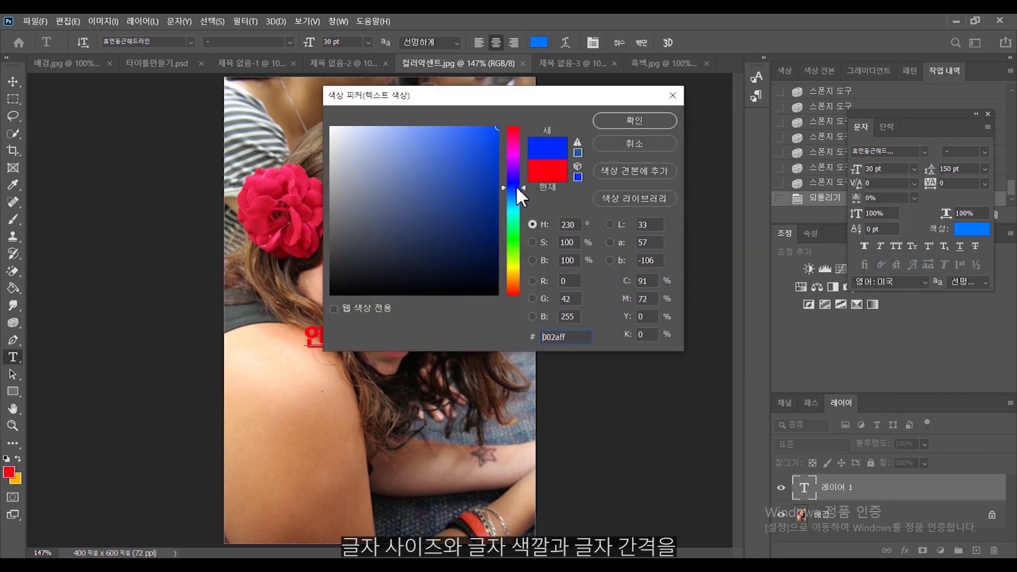
key("Return")
- Set the tracking of the "안녕" text to 200 and apply faux bold and faux italic
left_click(984, 183)
left_click(965, 313)
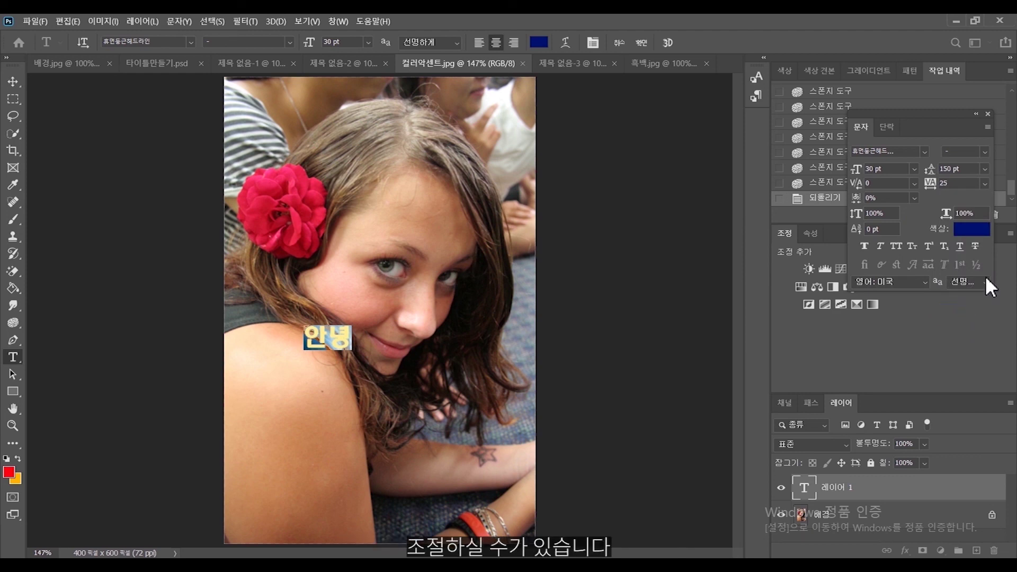
left_click(983, 184)
left_click(962, 353)
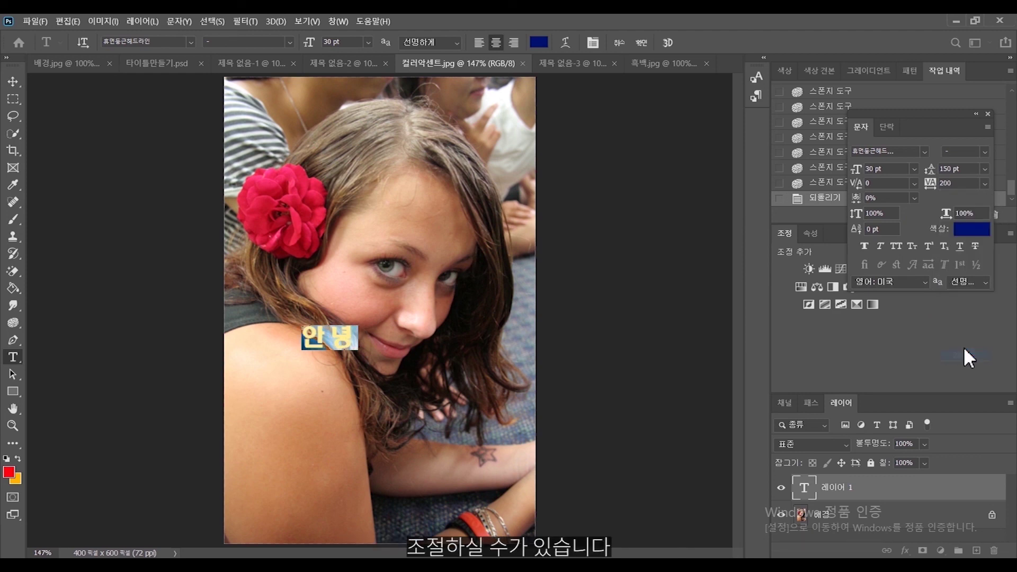
left_click(864, 246)
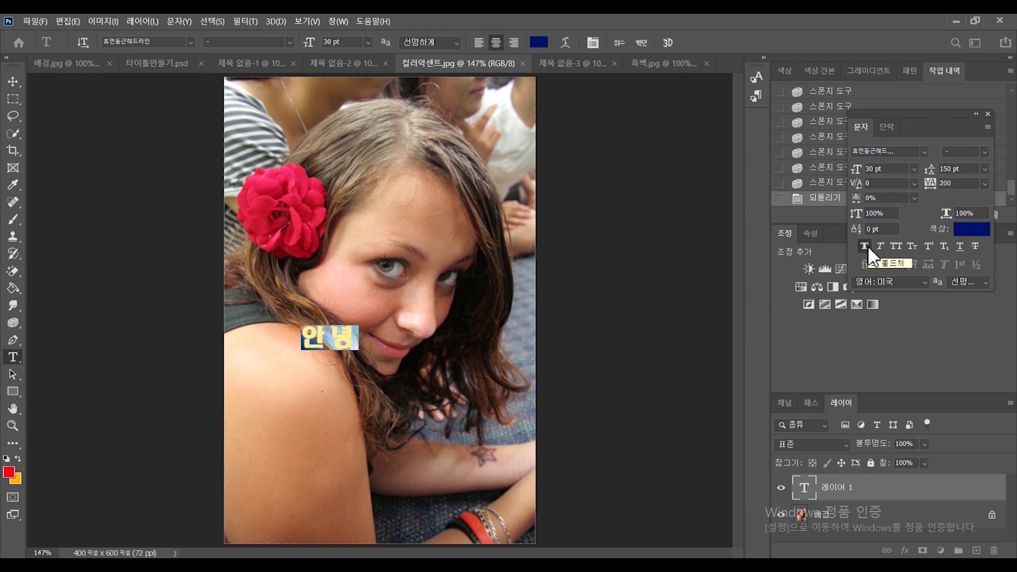
left_click(879, 246)
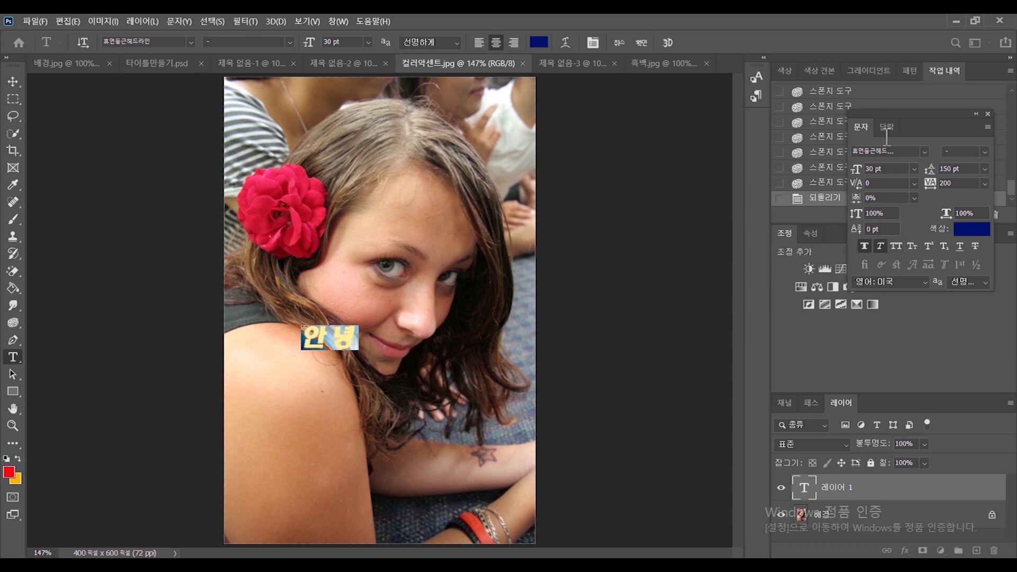
- Show the paragraph settings, try left and right alignment on the "안녕" text, and return it to centre alignment
left_click(885, 127)
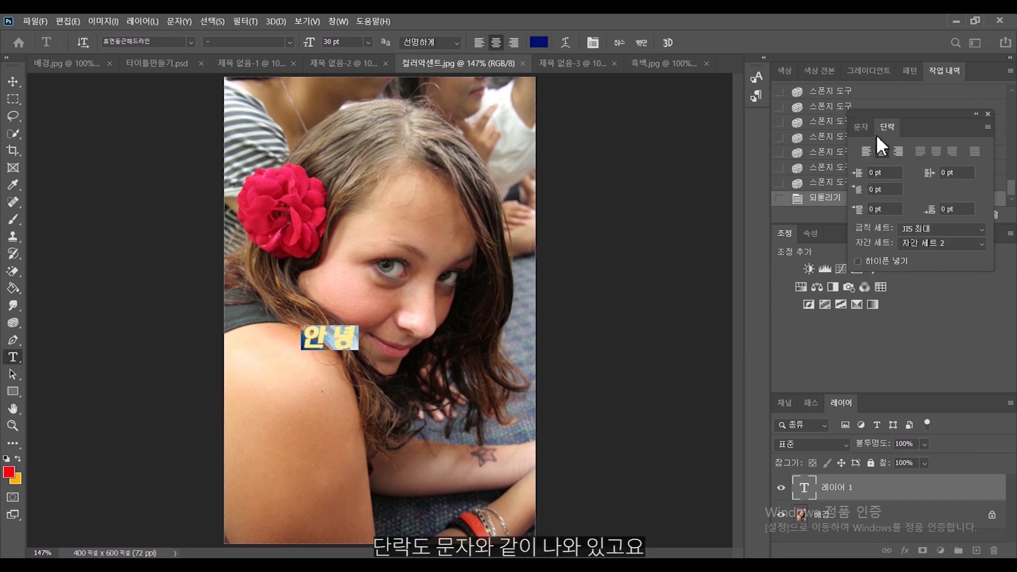
left_click(869, 154)
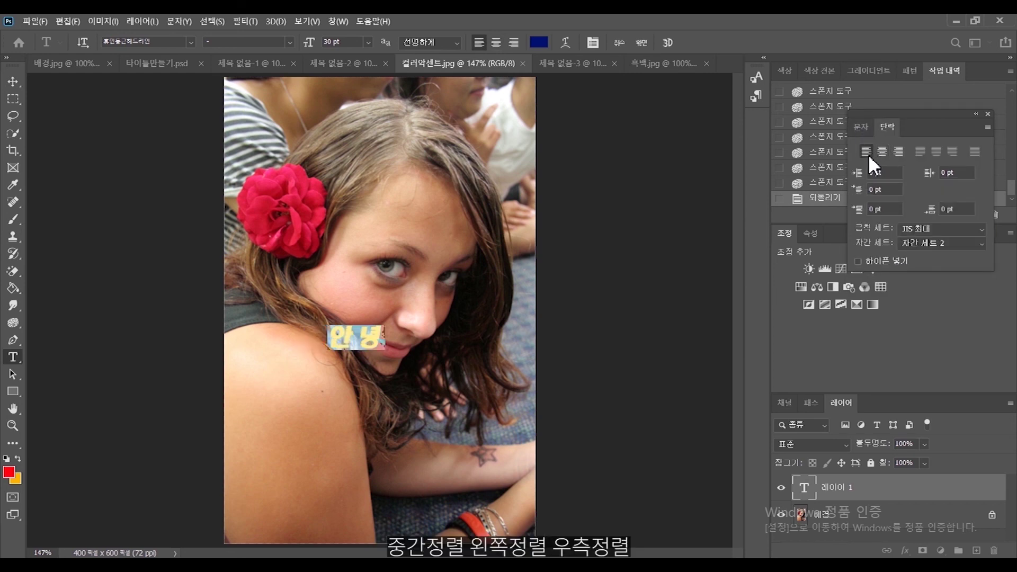
left_click(898, 152)
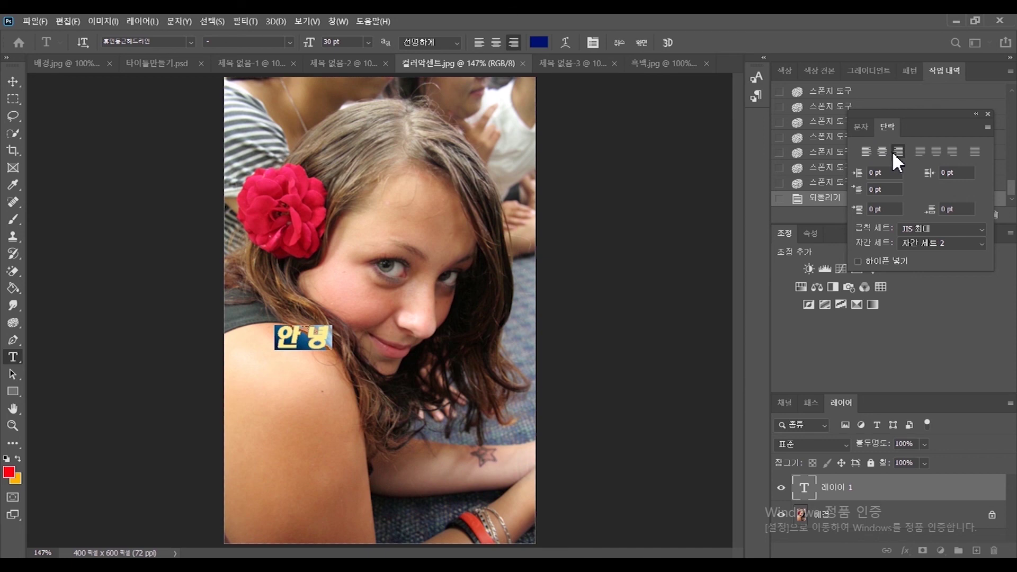
left_click(882, 152)
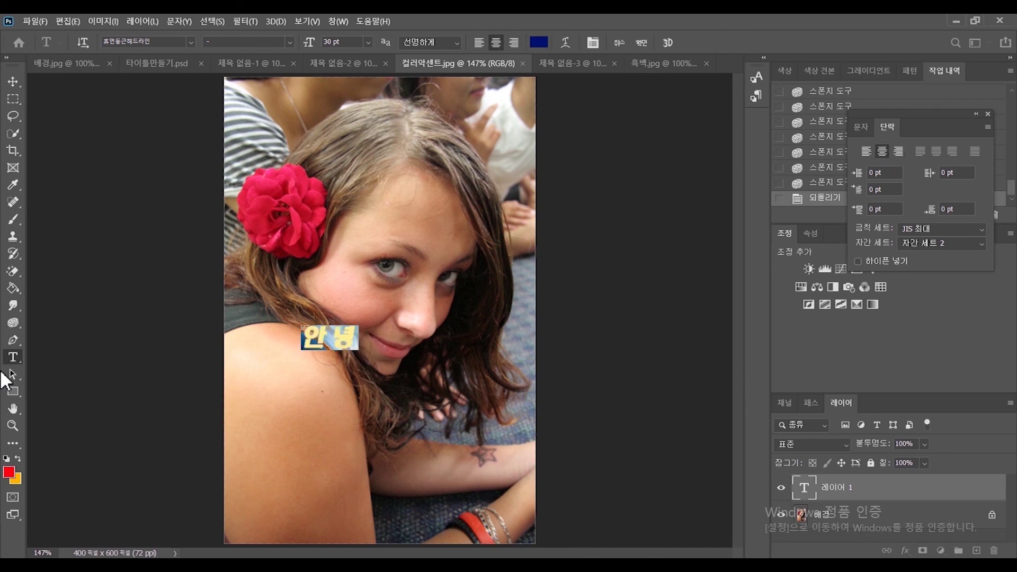
- Add the vertical text "안녕" over the woman's nose, commit it, and show the available path selection tools
right_click(13, 357)
left_click(35, 367)
left_click(396, 316)
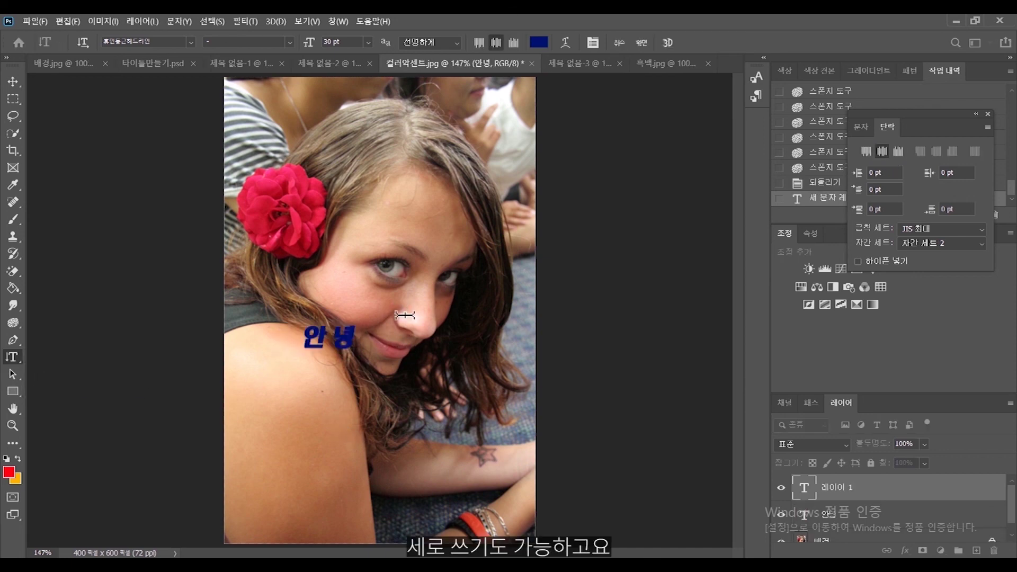
type("안녕")
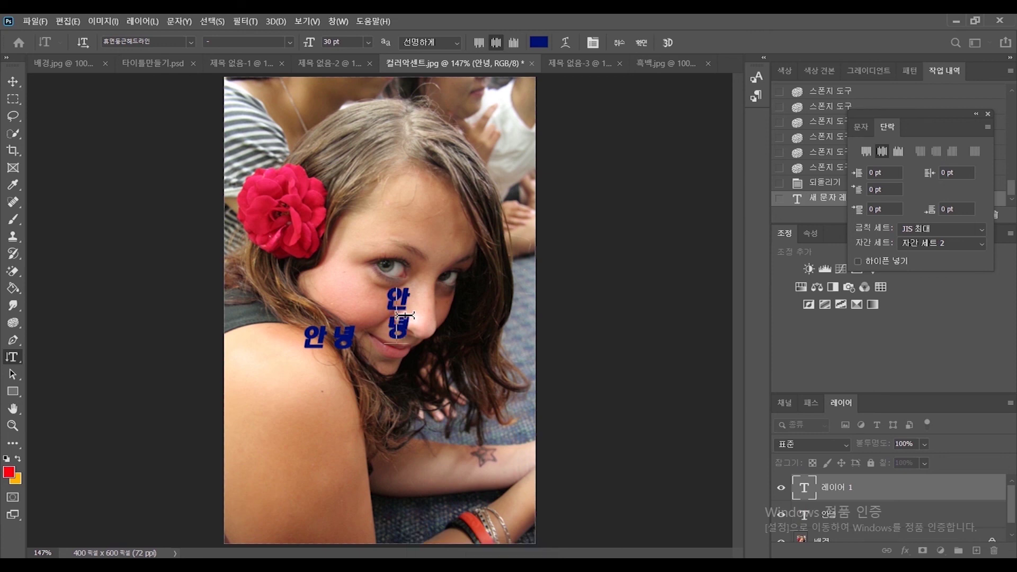
left_click(12, 374)
right_click(12, 374)
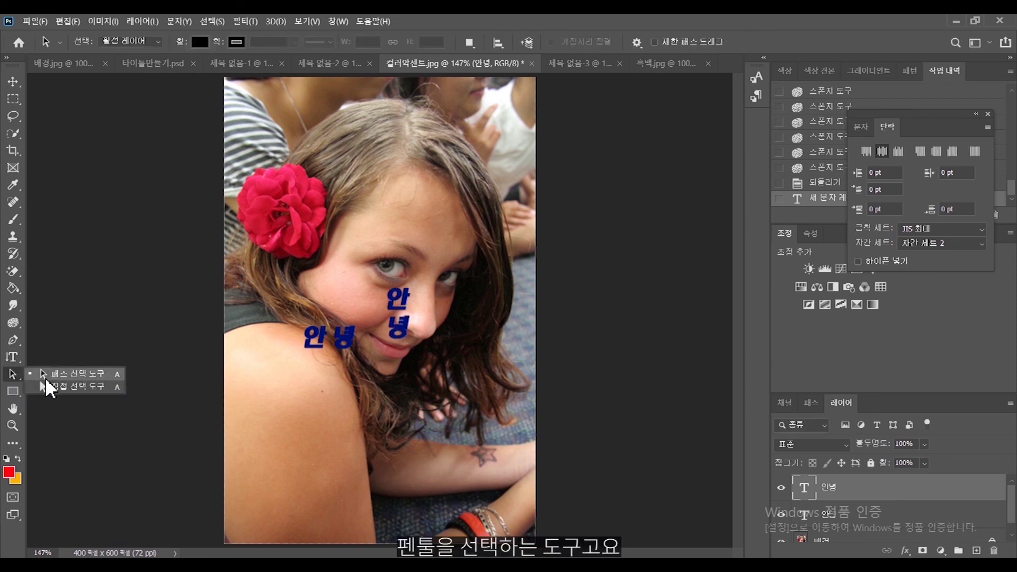
- Draw a rectangle shape about 120 × 124 px over the hair near the photo's upper edge
left_click(16, 392)
right_click(17, 393)
left_click(49, 395)
left_click_drag(400, 94, 495, 190)
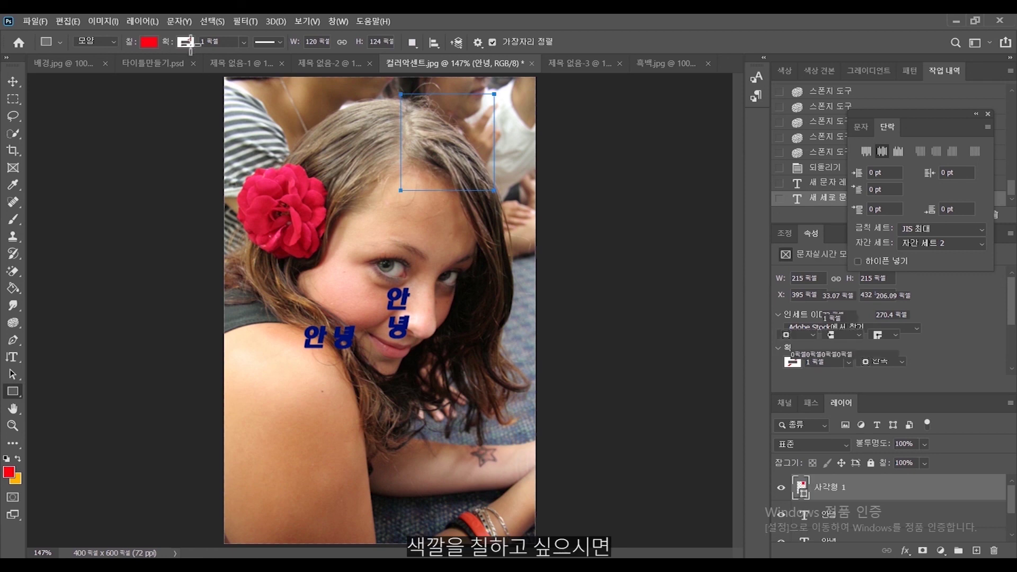
- Fill the rectangle with orange-yellow and give it a black stroke of about 14 px
left_click(151, 42)
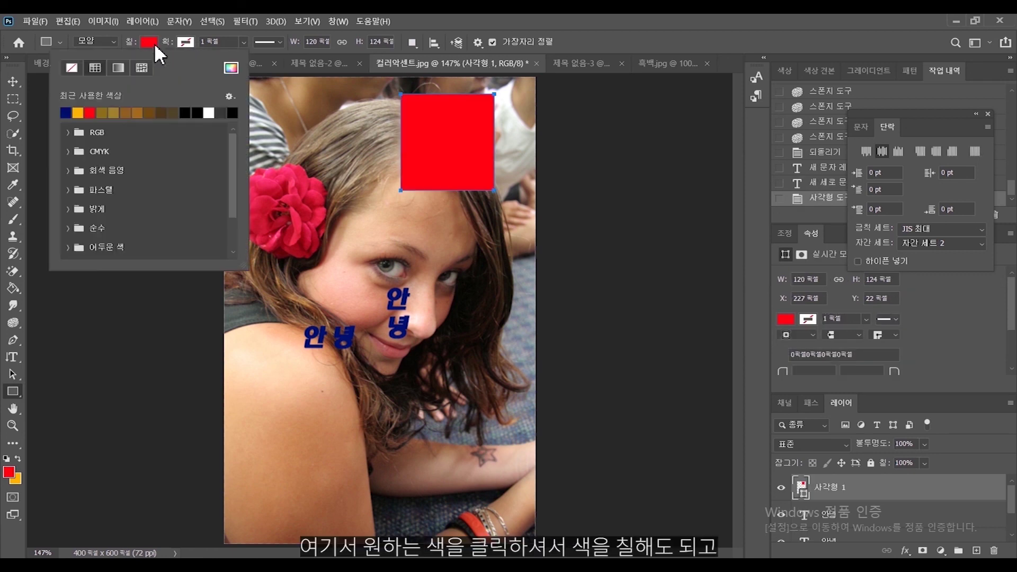
left_click(78, 112)
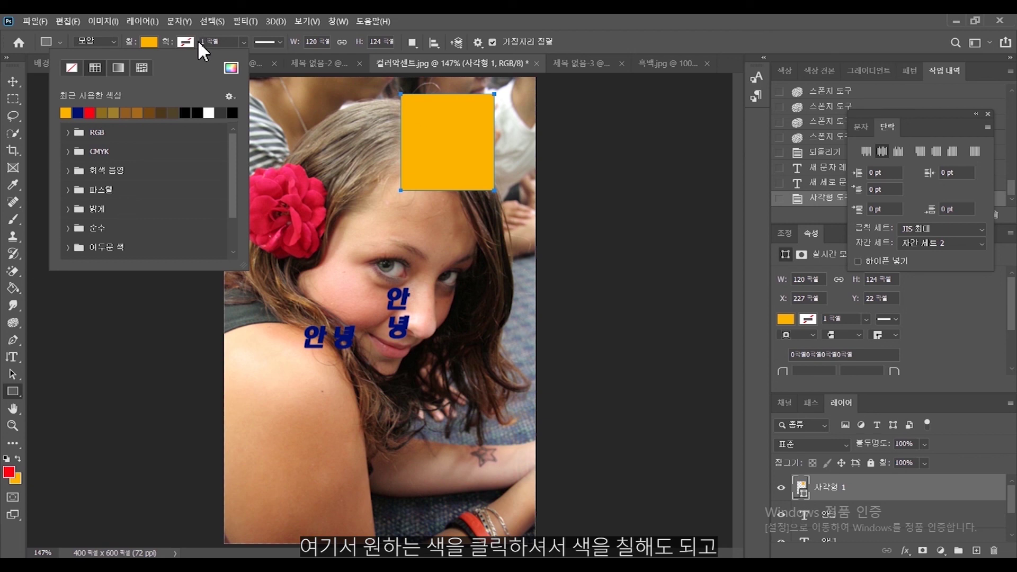
left_click(243, 42)
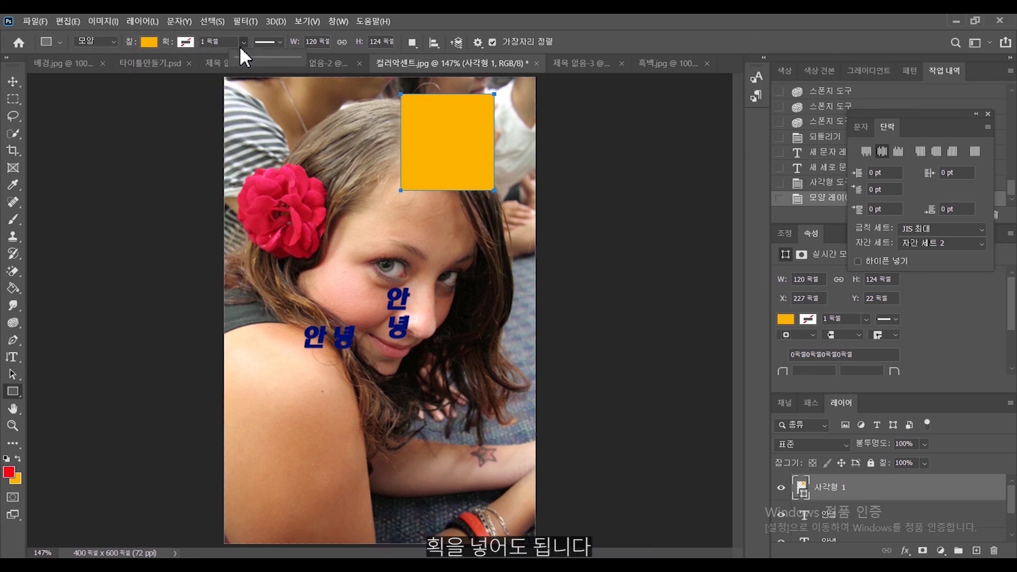
left_click_drag(247, 57, 260, 58)
left_click(186, 43)
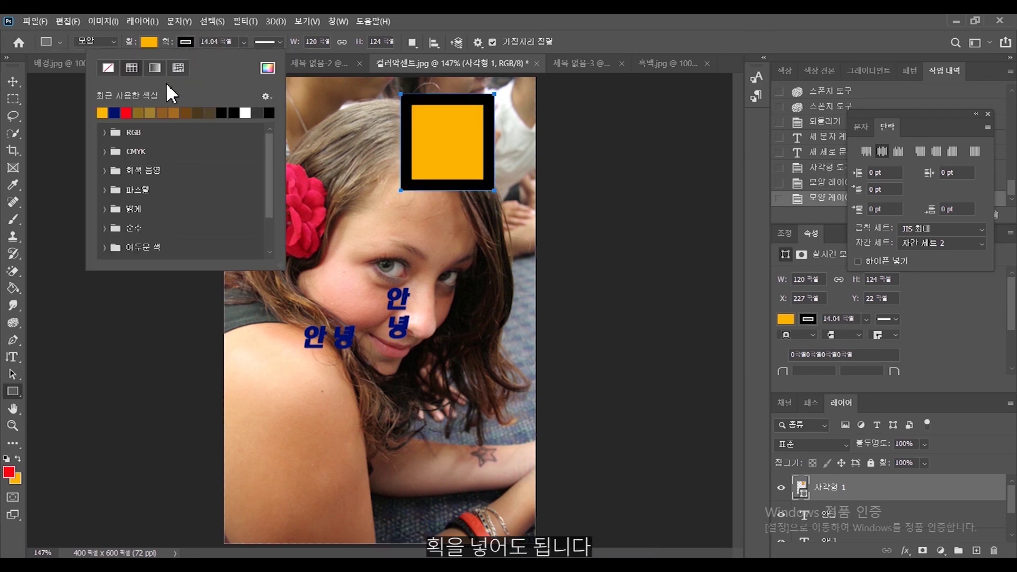
- Switch from the shape tool to the Hand tool for moving the view
left_click(12, 426)
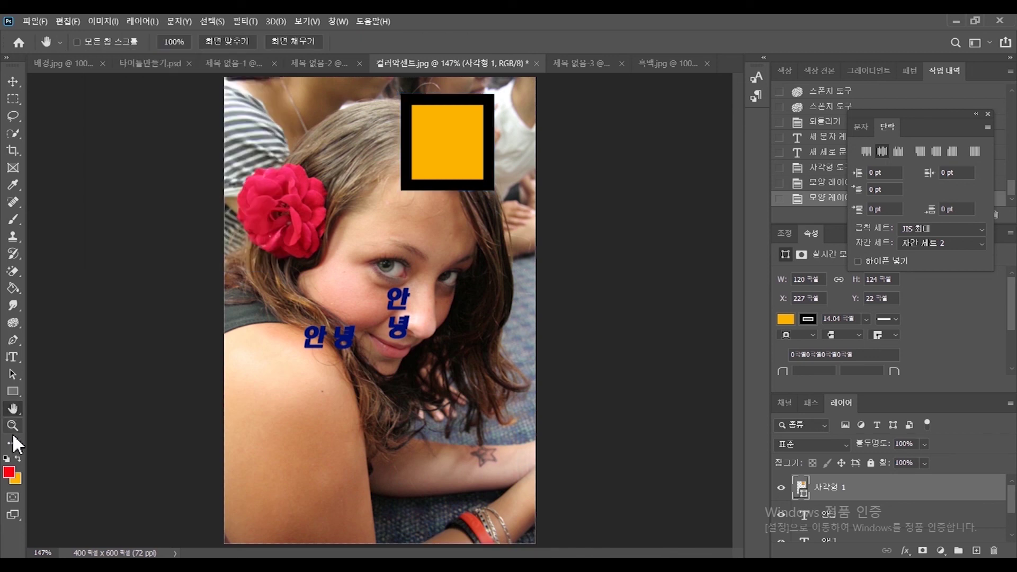